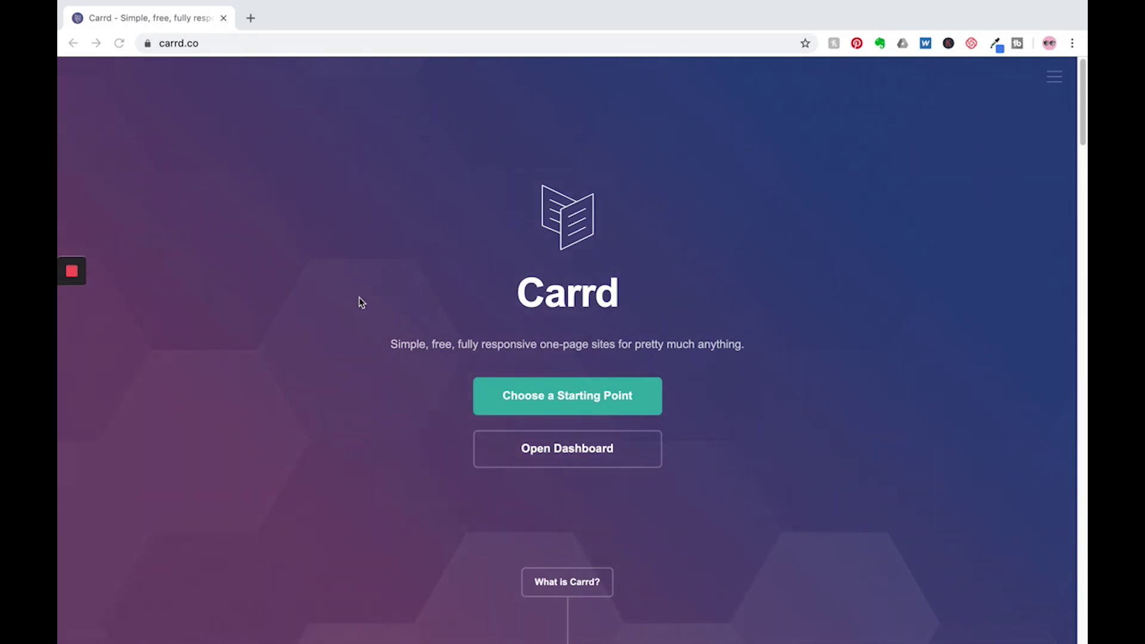
- Browse the Carrd homepage and go to Choose a Starting Point to begin a new site
scroll(361, 303, down, 1)
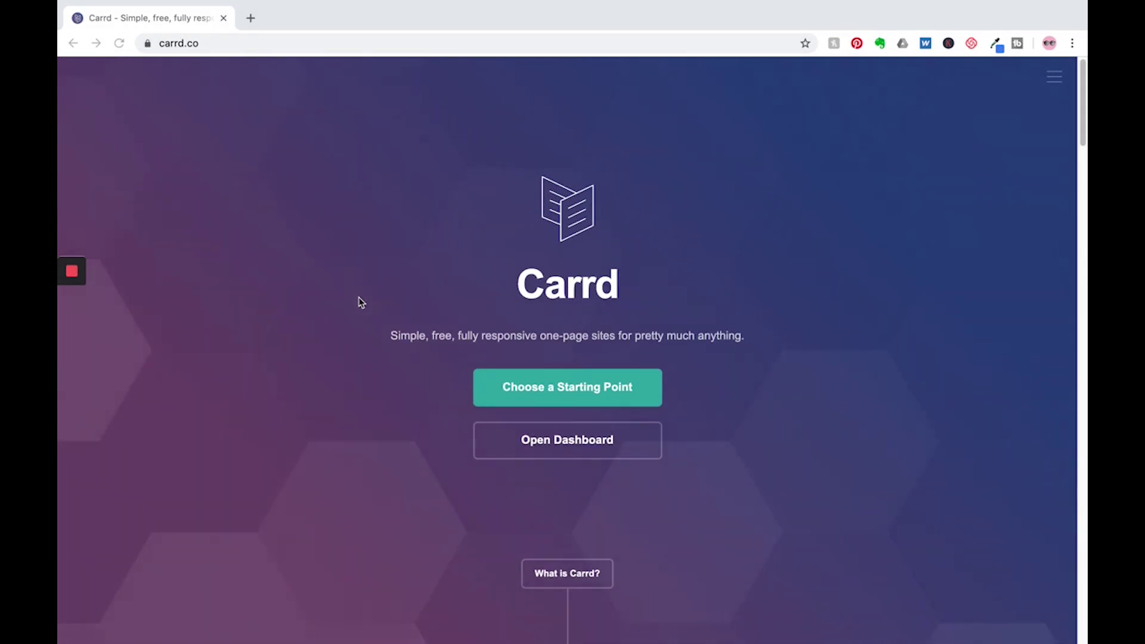
scroll(361, 302, down, 1)
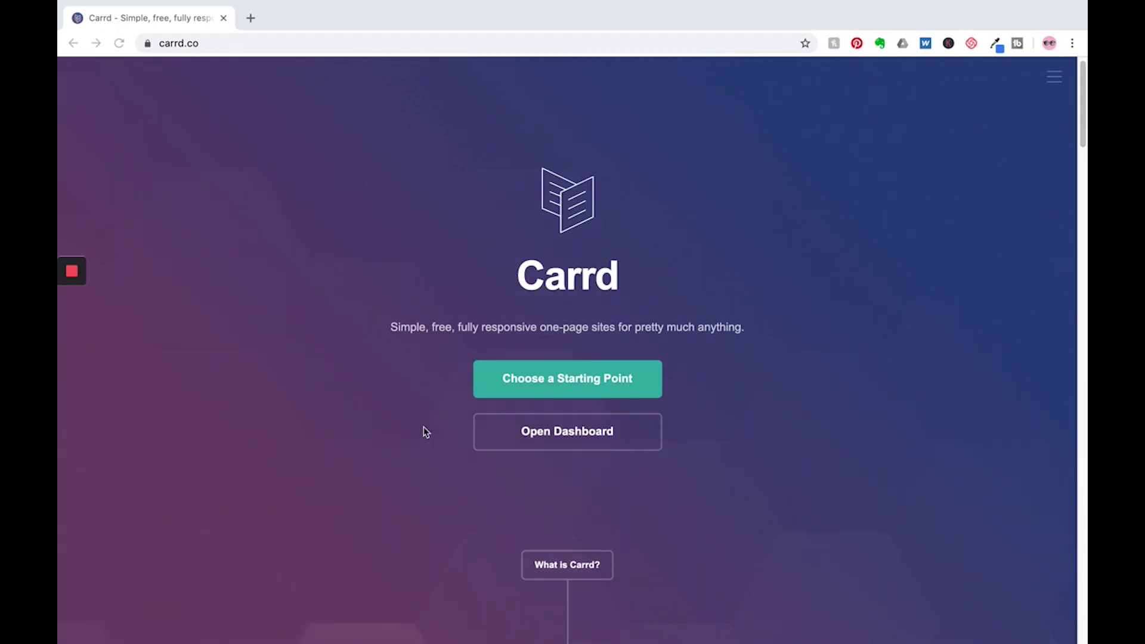
scroll(378, 405, down, 10)
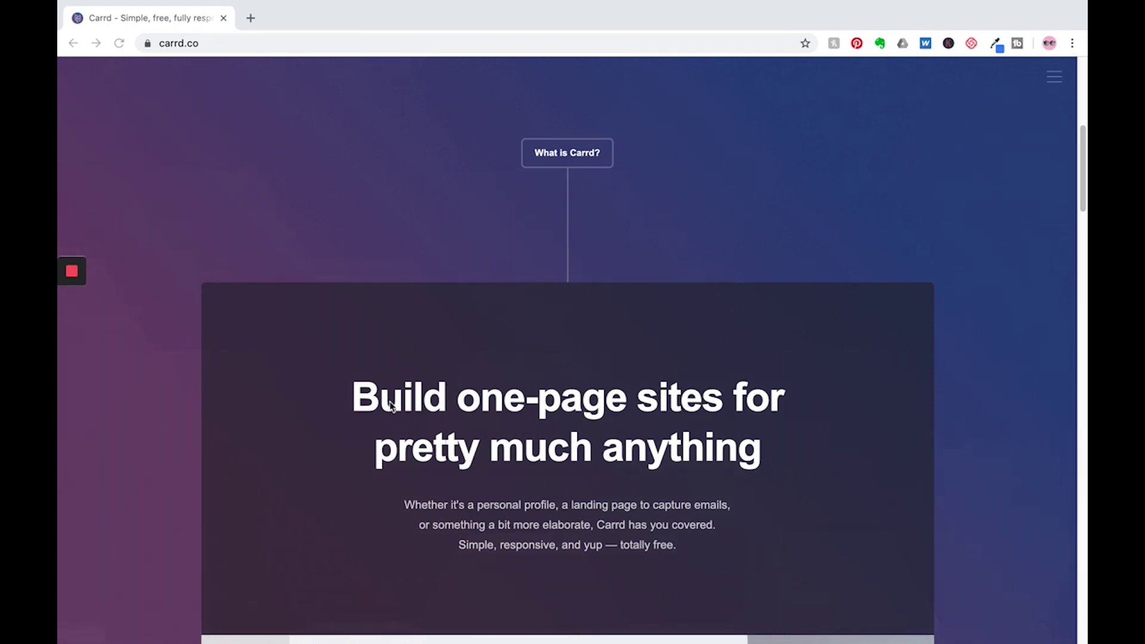
scroll(391, 403, up, 2)
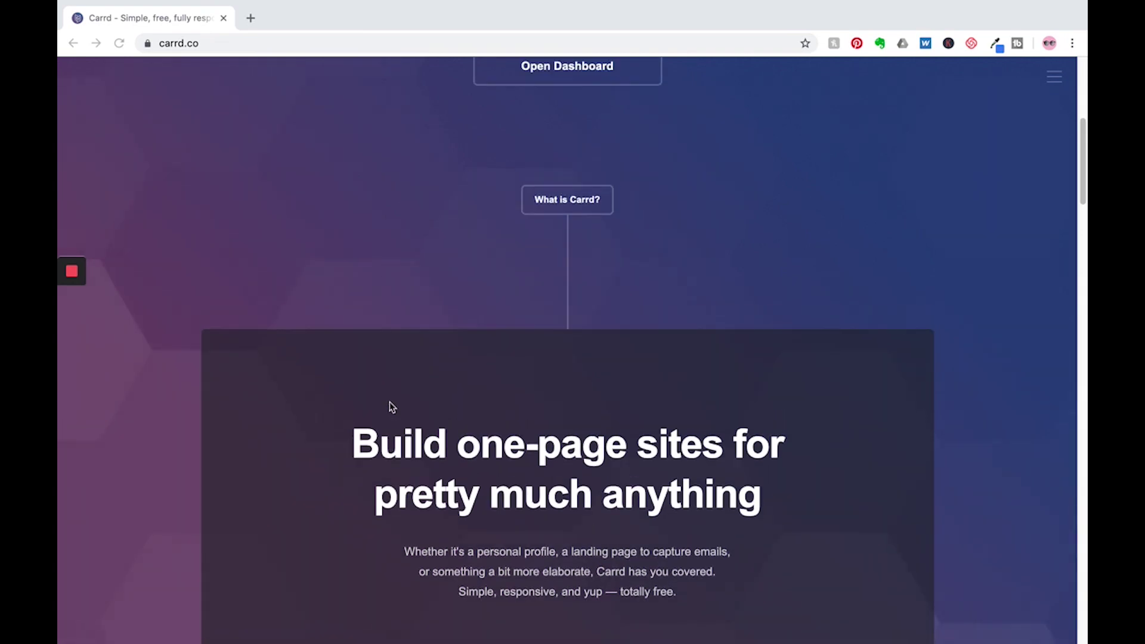
scroll(391, 404, up, 4)
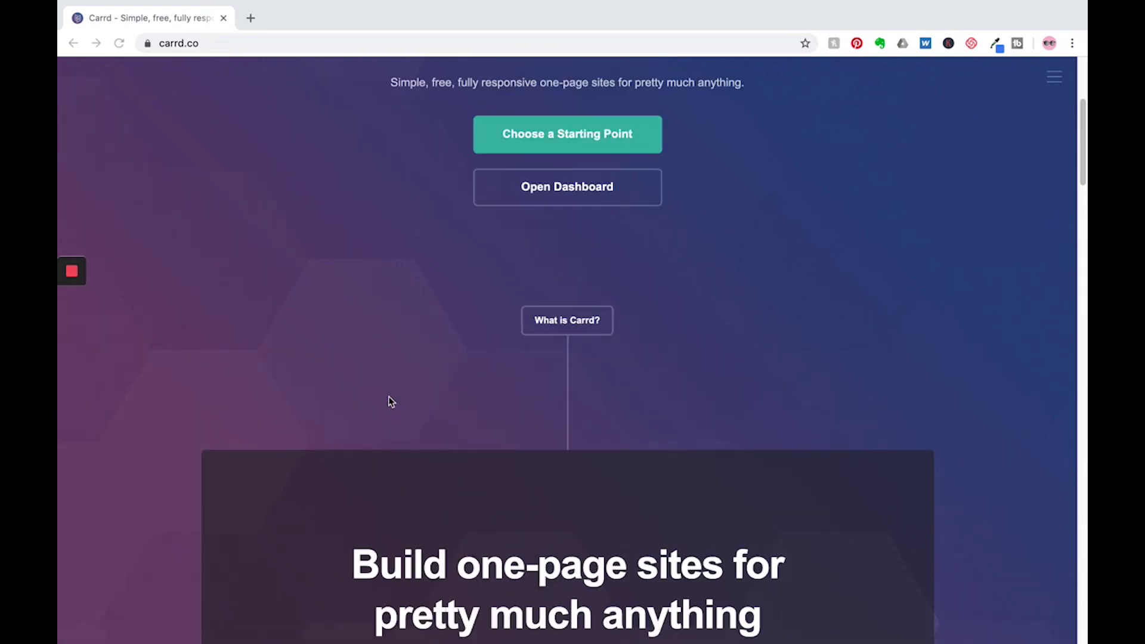
scroll(391, 404, up, 1)
scroll(391, 404, up, 7)
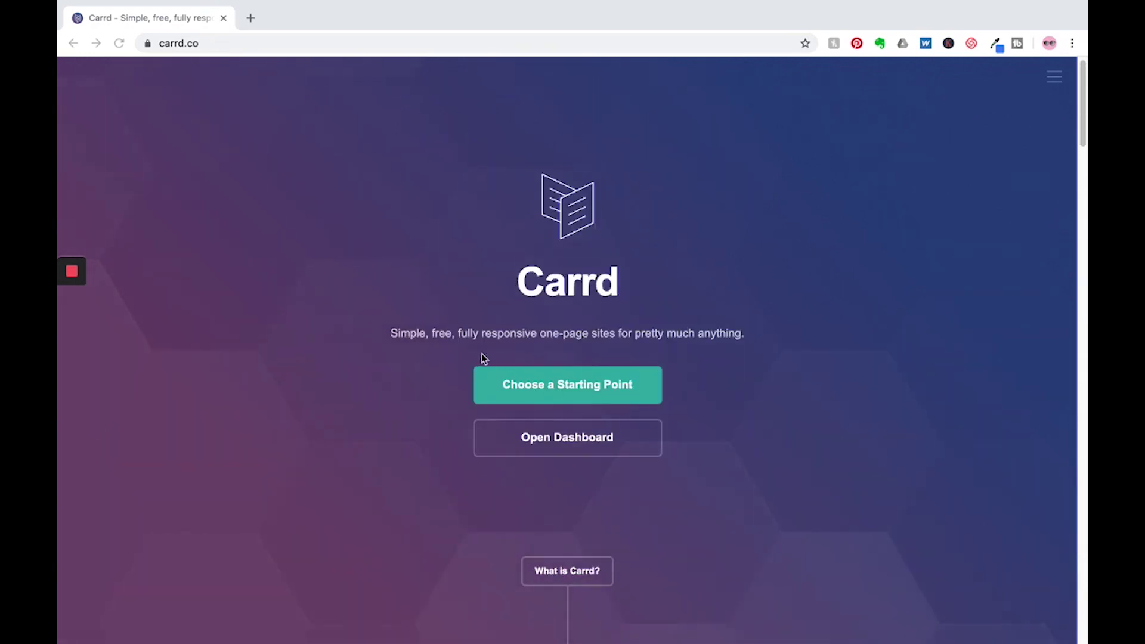
click(557, 386)
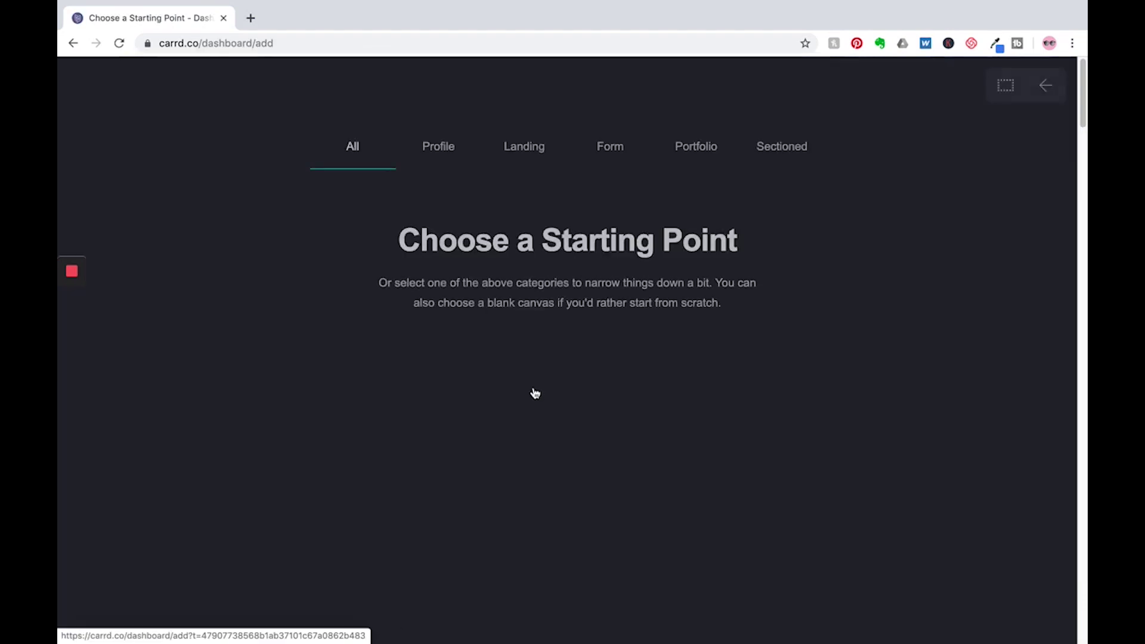
- Select the white personal-profile template from the Sectioned category
click(787, 156)
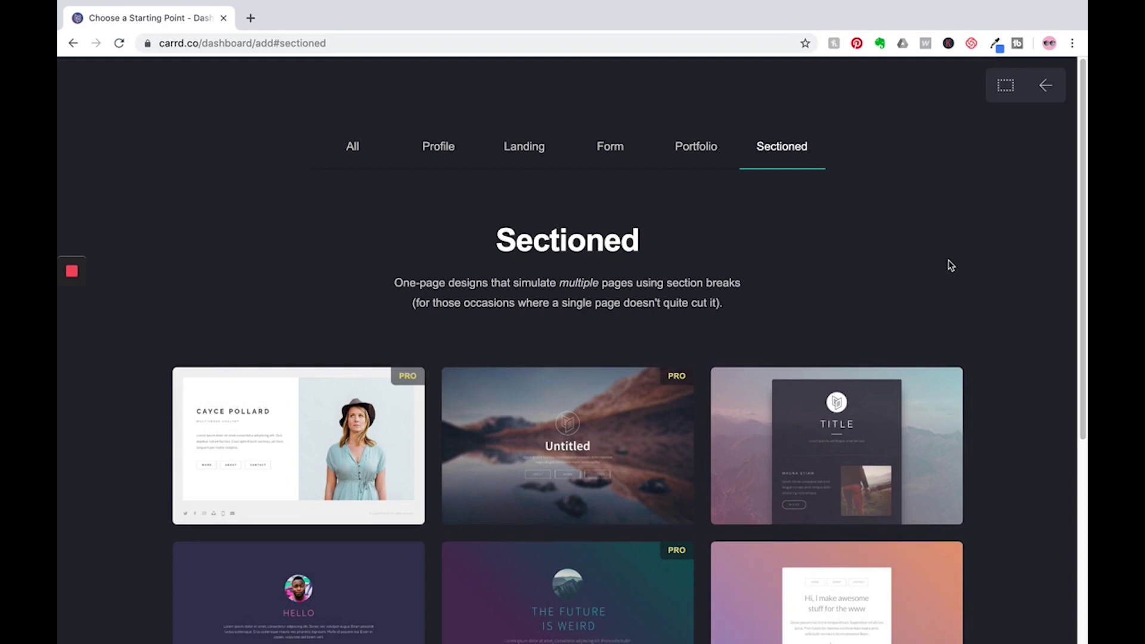
scroll(979, 273, down, 5)
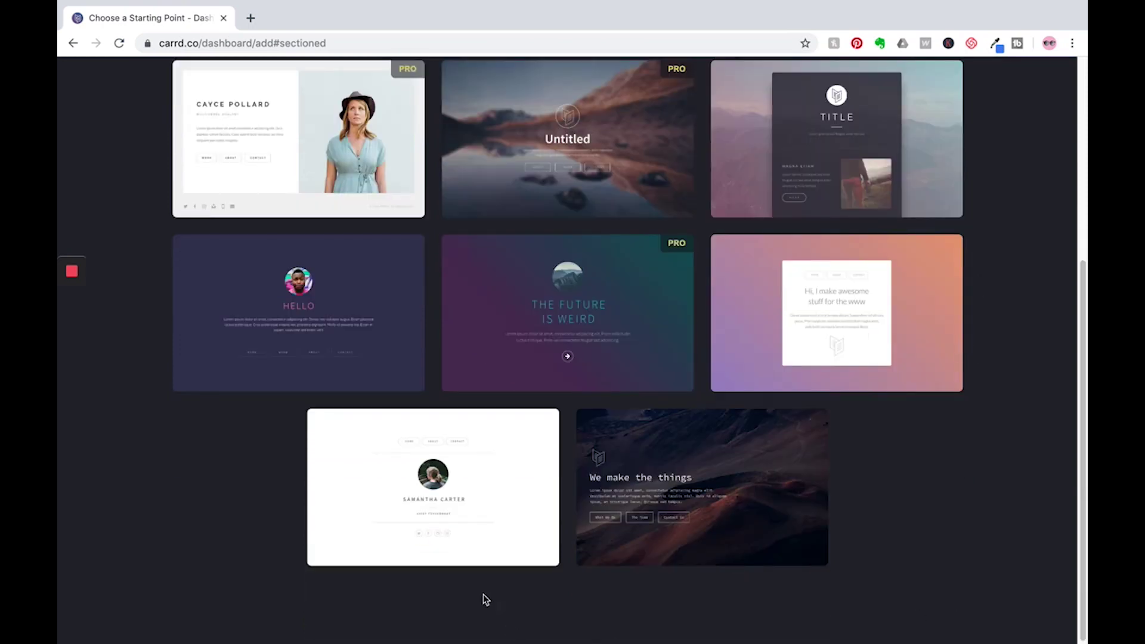
mouse_move(450, 503)
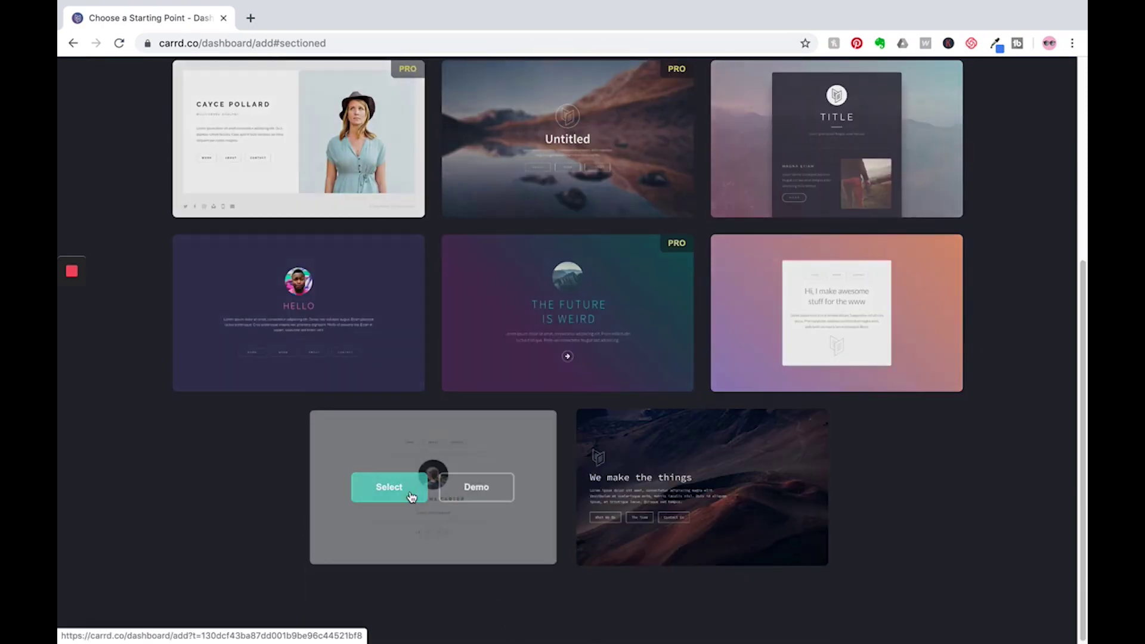
click(411, 497)
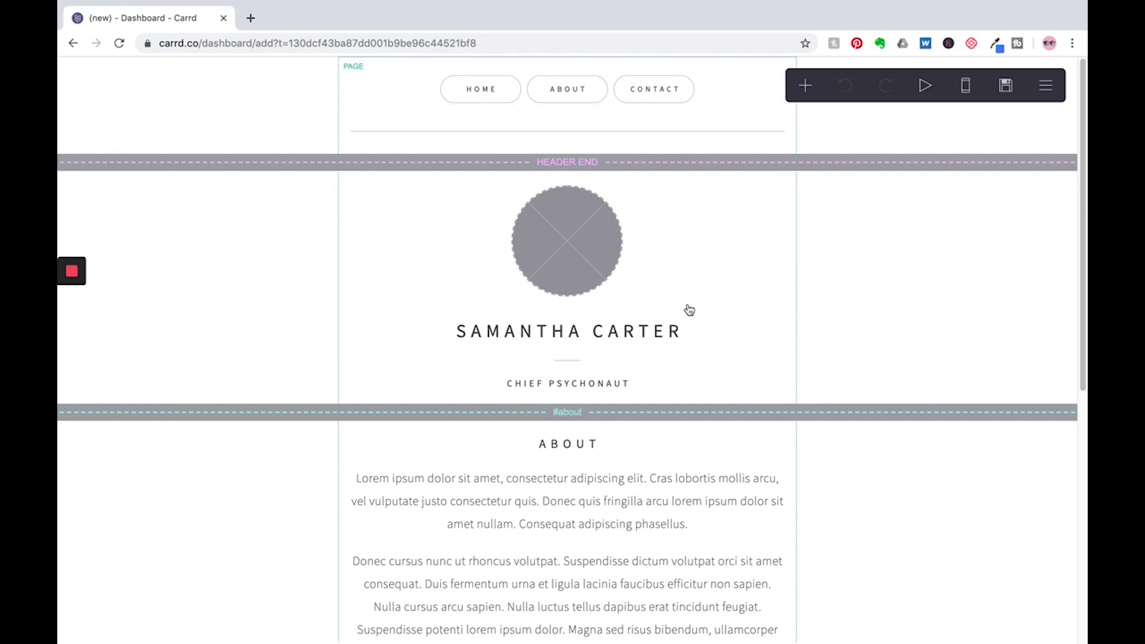
- Add a navigation button labelled 'youtube' linking to the pasted YouTube channel URL
click(386, 97)
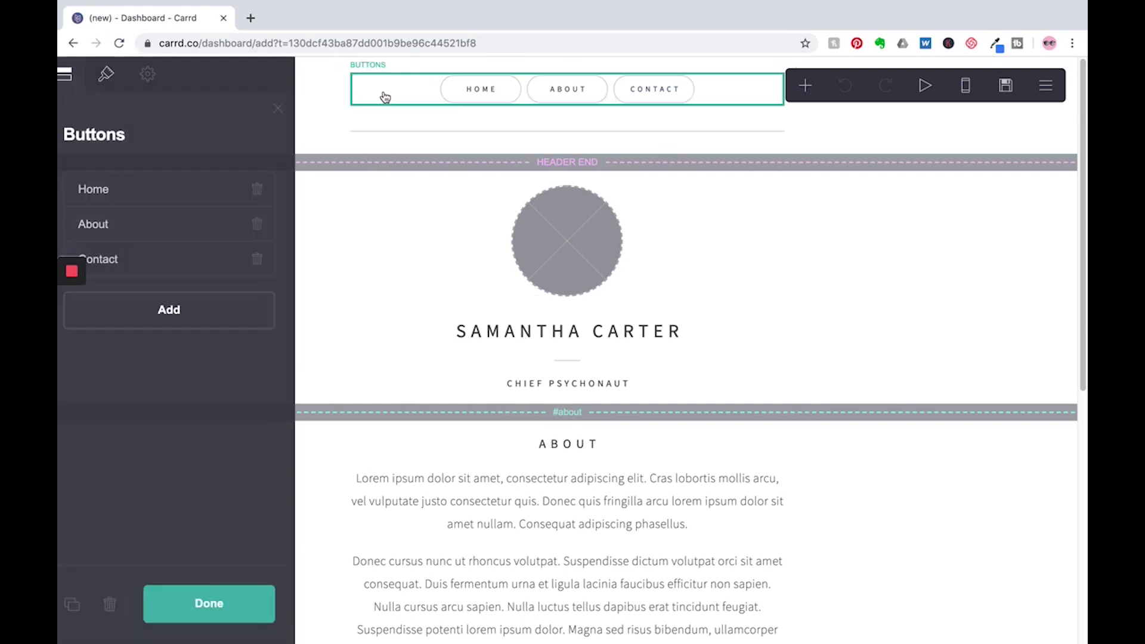
click(206, 322)
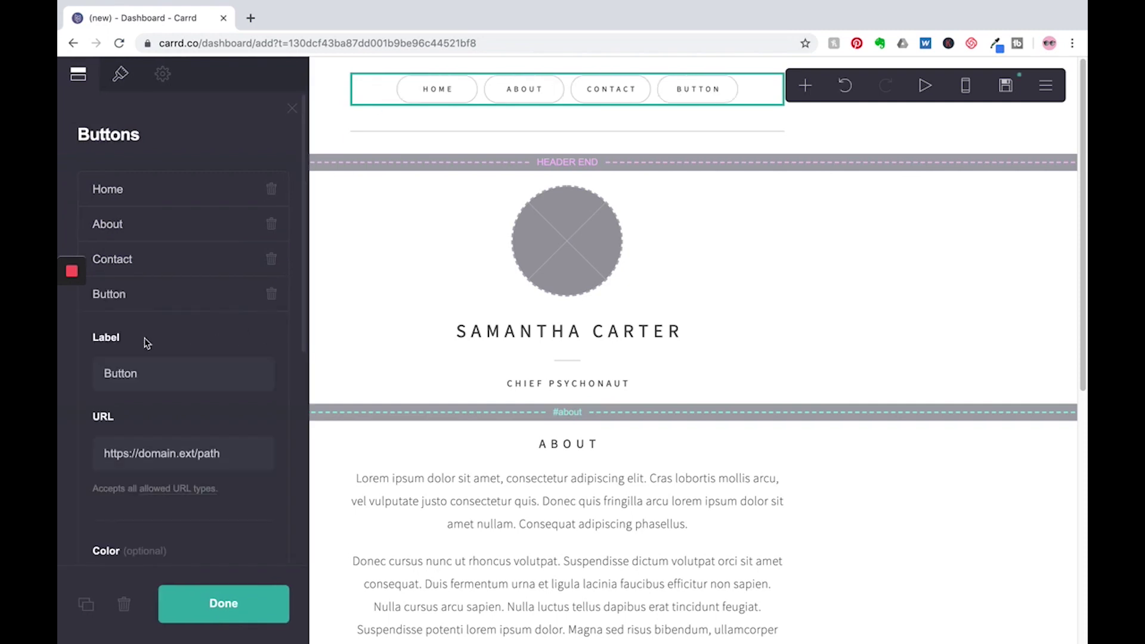
double_click(161, 375)
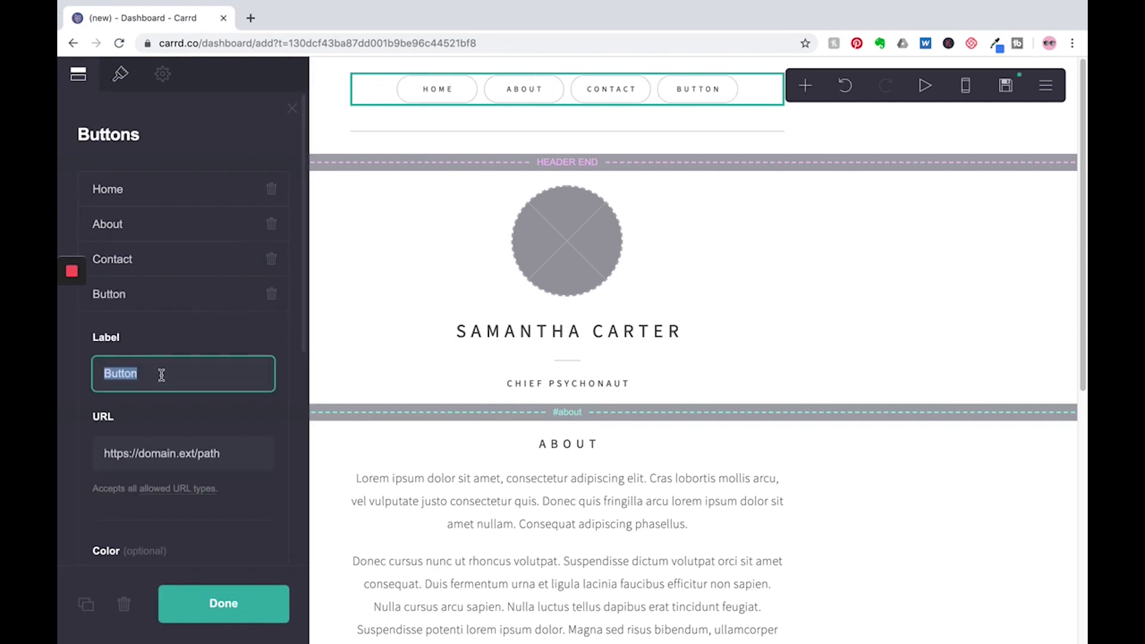
text(youtube)
triple_click(233, 457)
key(ctrl+v)
scroll(250, 516, down, 4)
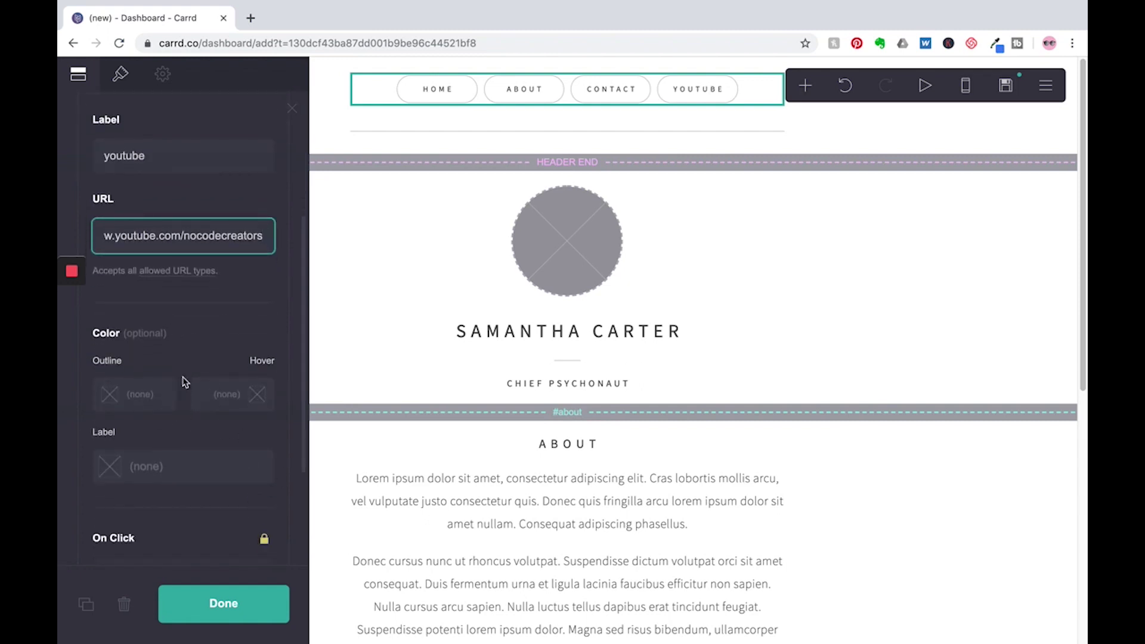
- Try the Solid button style, revert to Outline, then review the buttons' settings
click(120, 76)
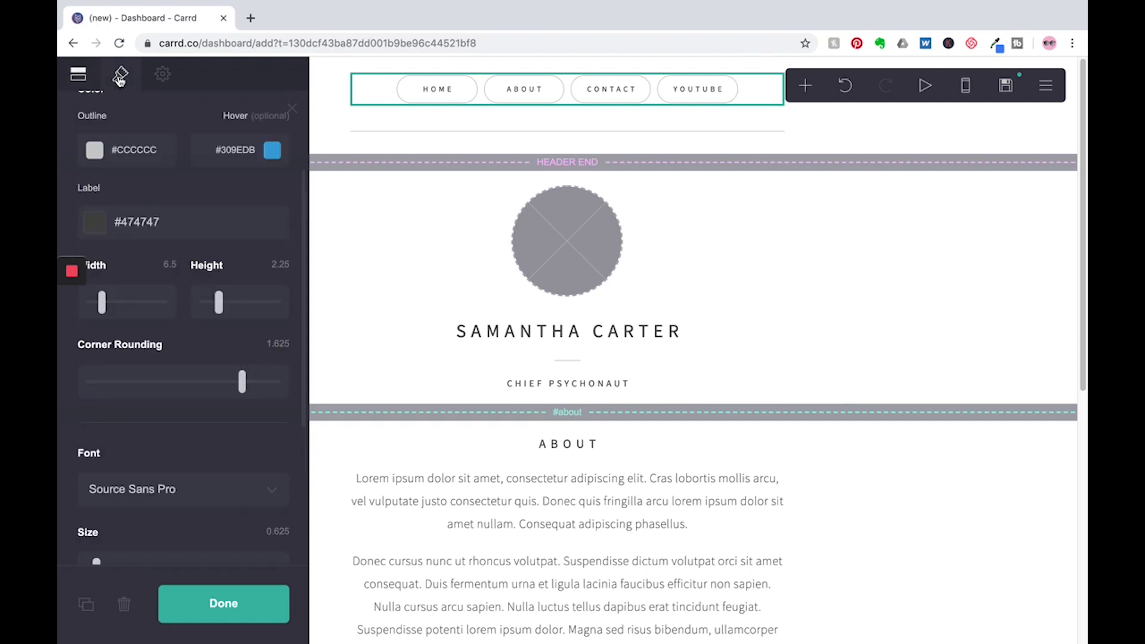
scroll(171, 183, up, 4)
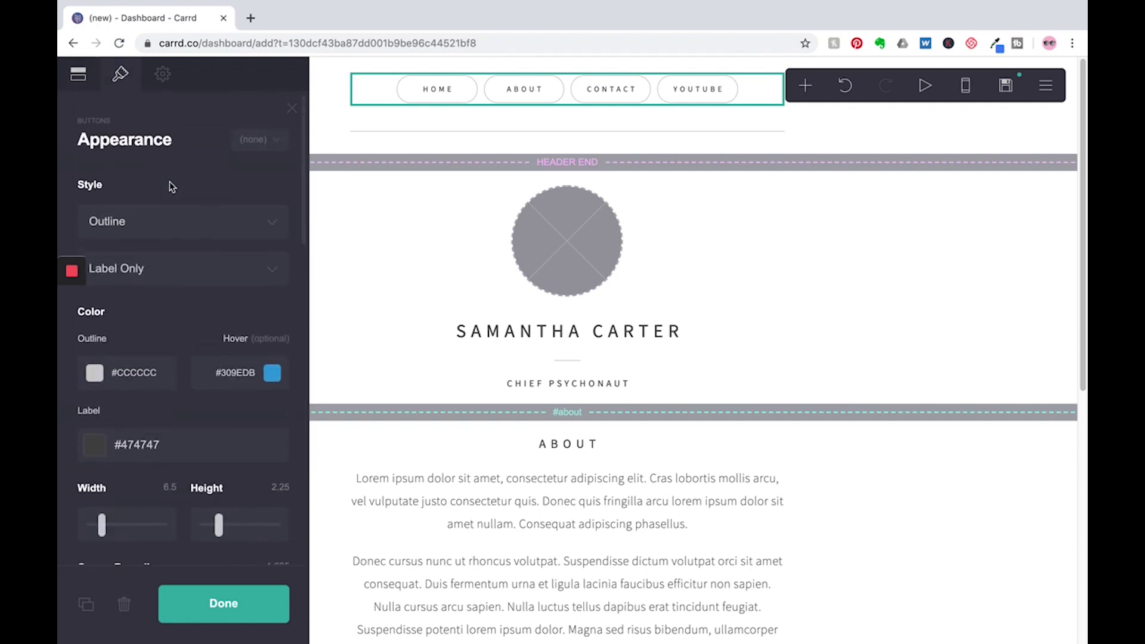
click(172, 223)
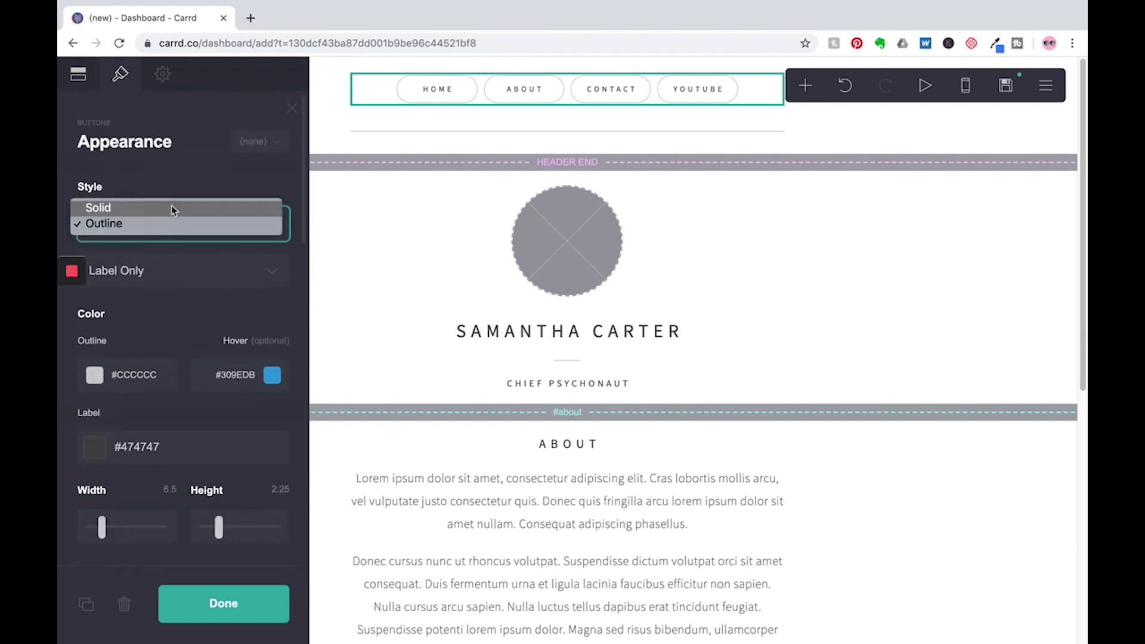
click(173, 206)
click(177, 227)
click(173, 239)
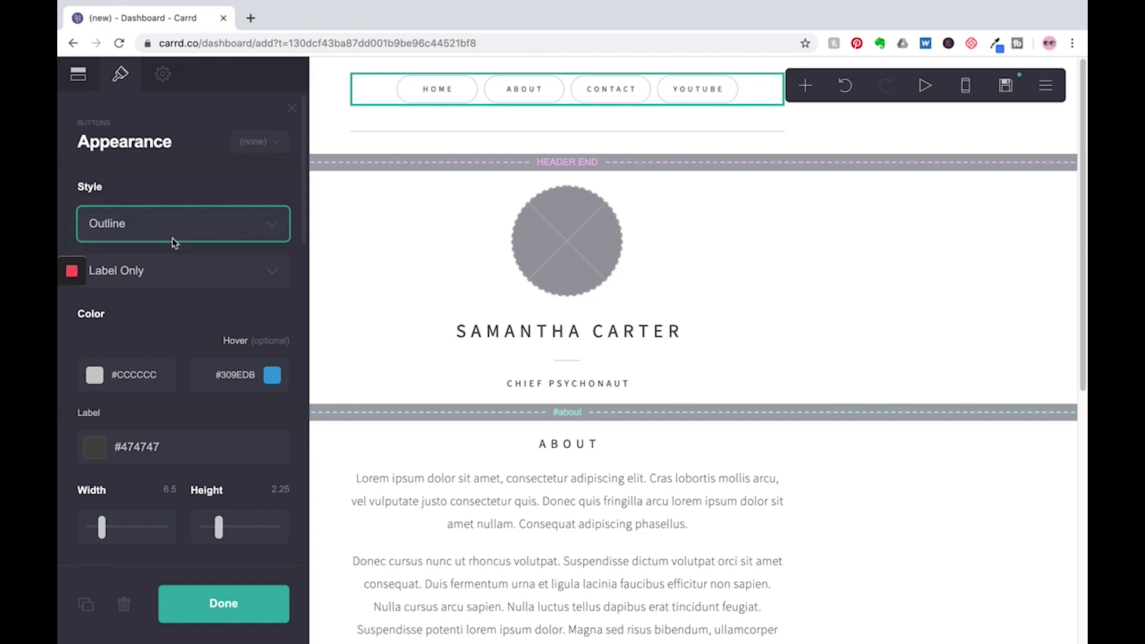
click(163, 80)
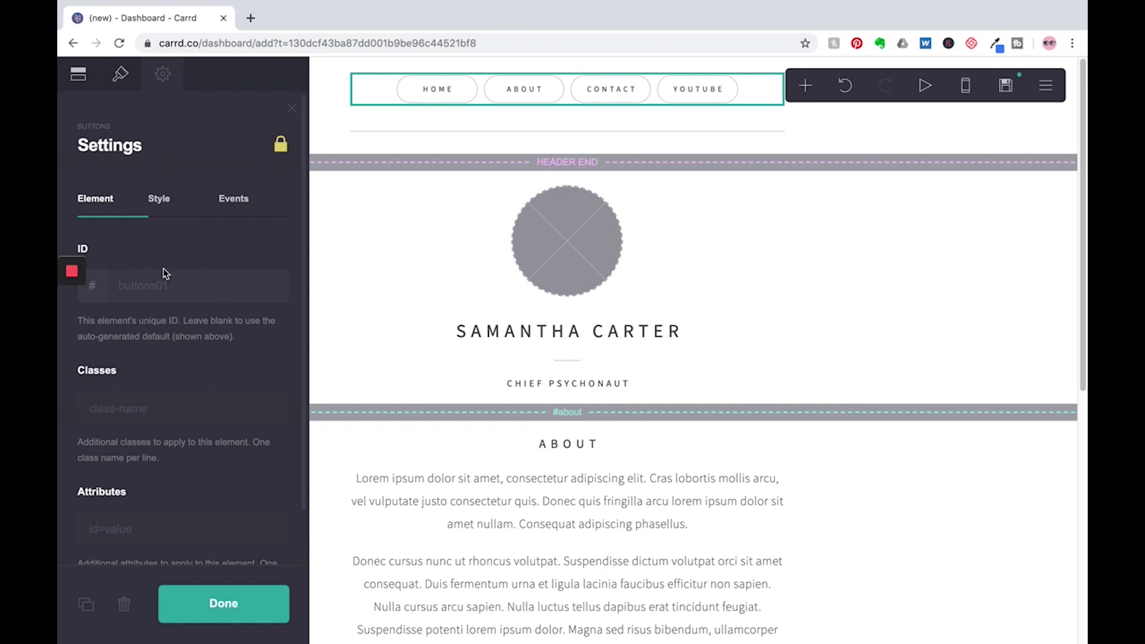
scroll(167, 411, down, 1)
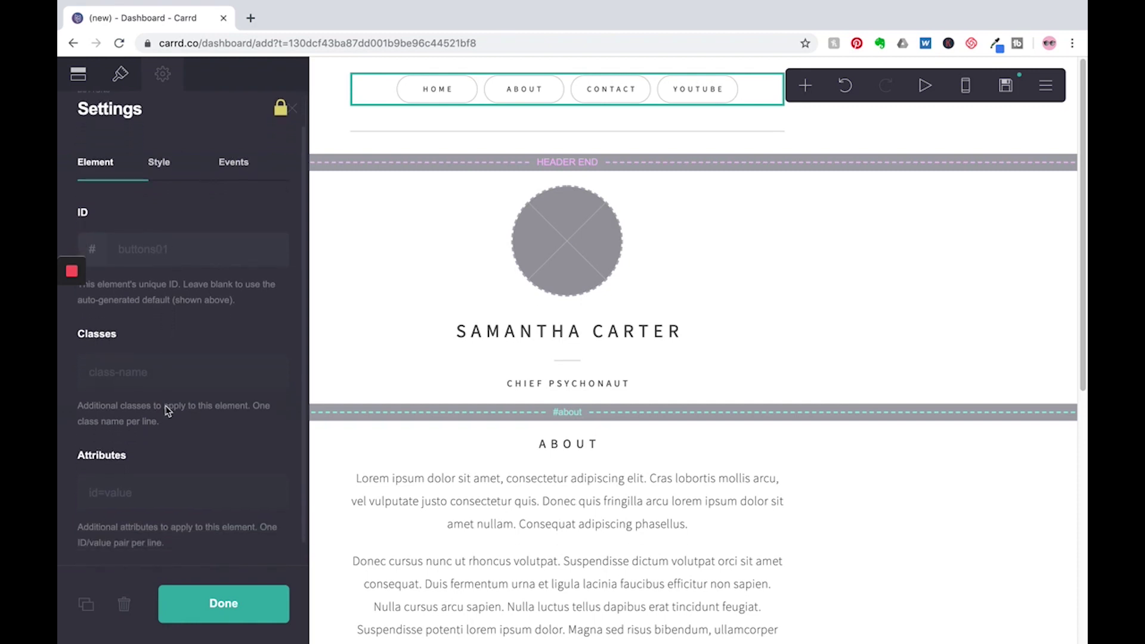
scroll(168, 411, up, 1)
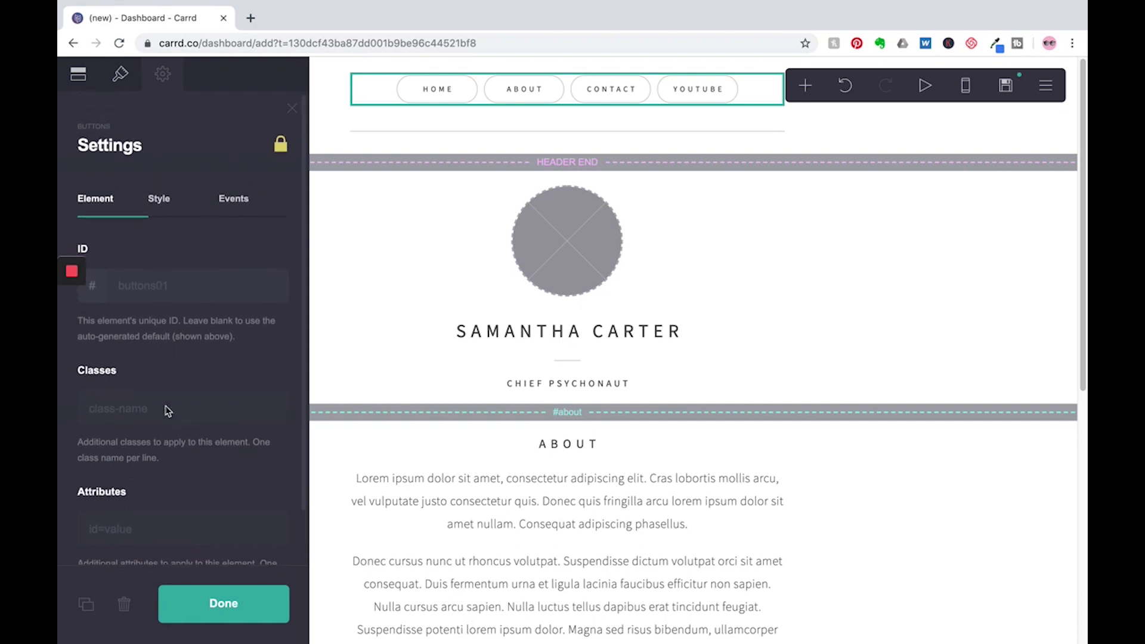
click(78, 82)
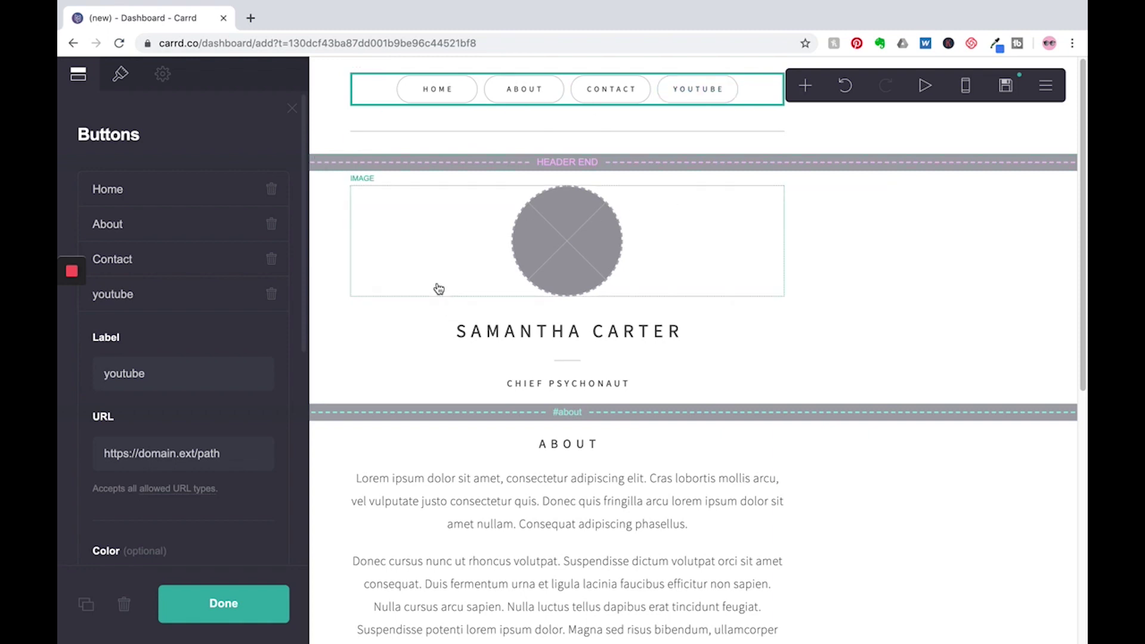
- Upload the smiling portrait as the profile image and center the circular crop on the face
click(410, 267)
key(Escape)
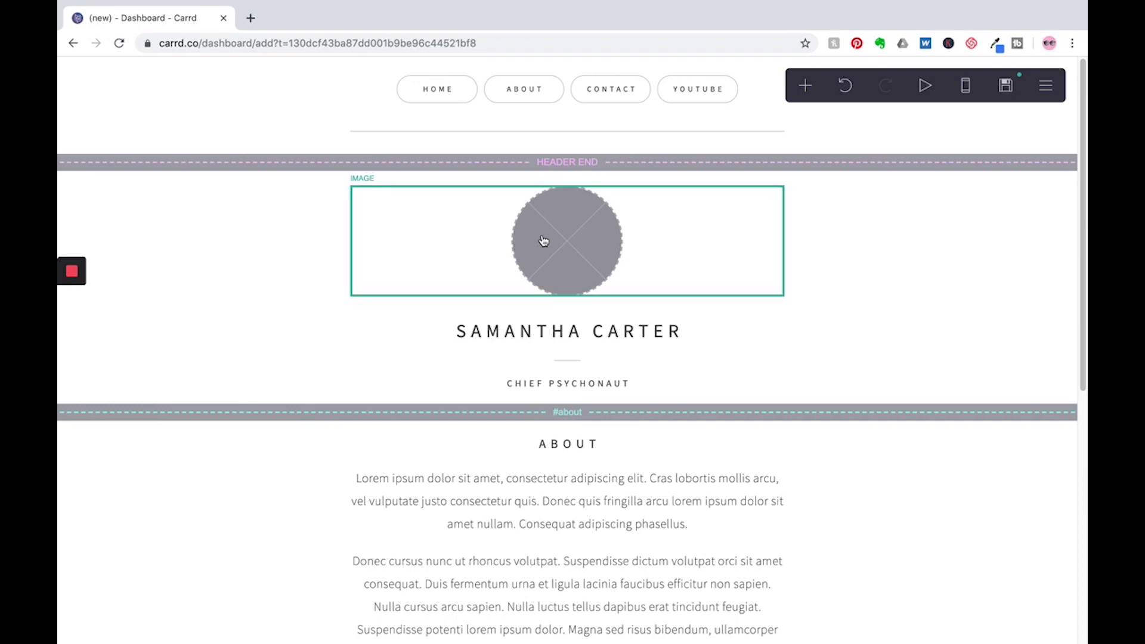
click(534, 245)
click(233, 250)
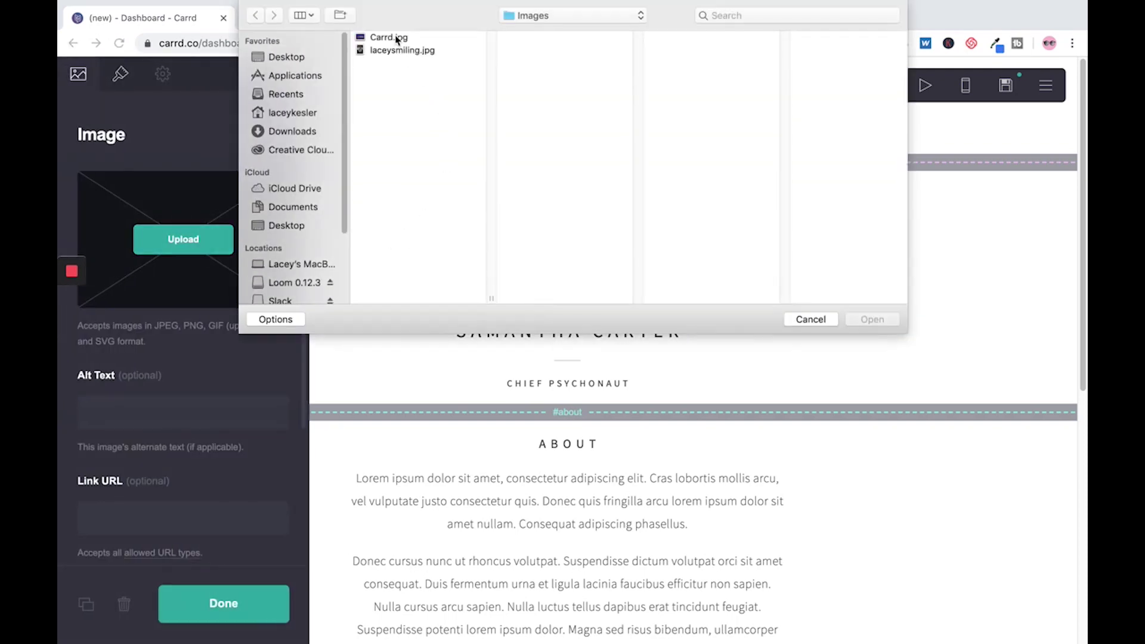
click(391, 50)
click(880, 321)
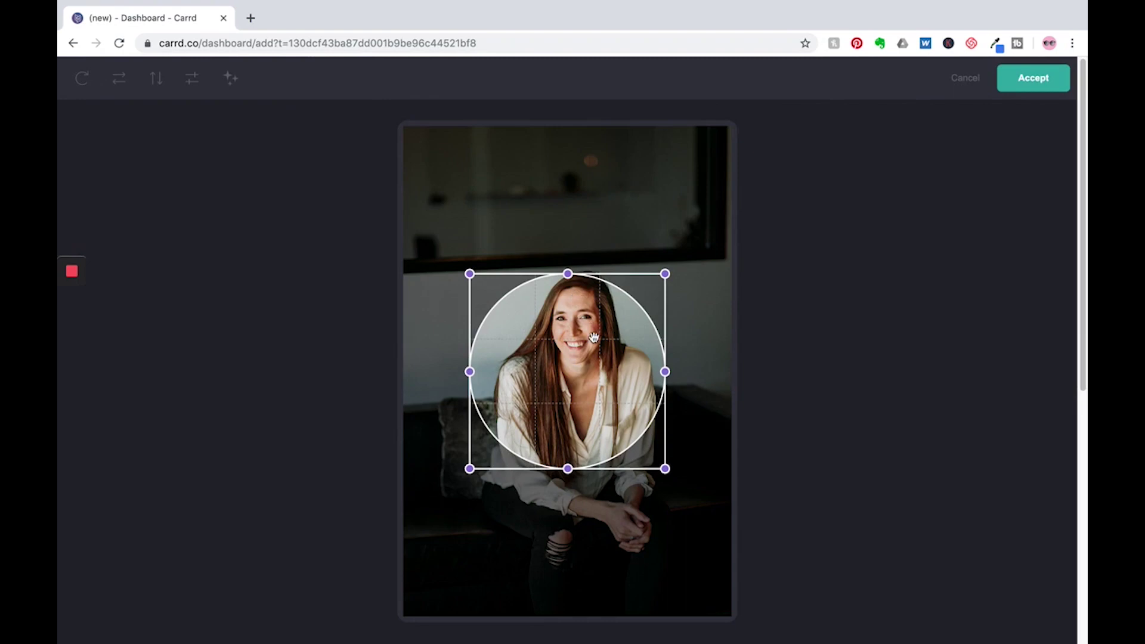
drag(594, 338, 598, 327)
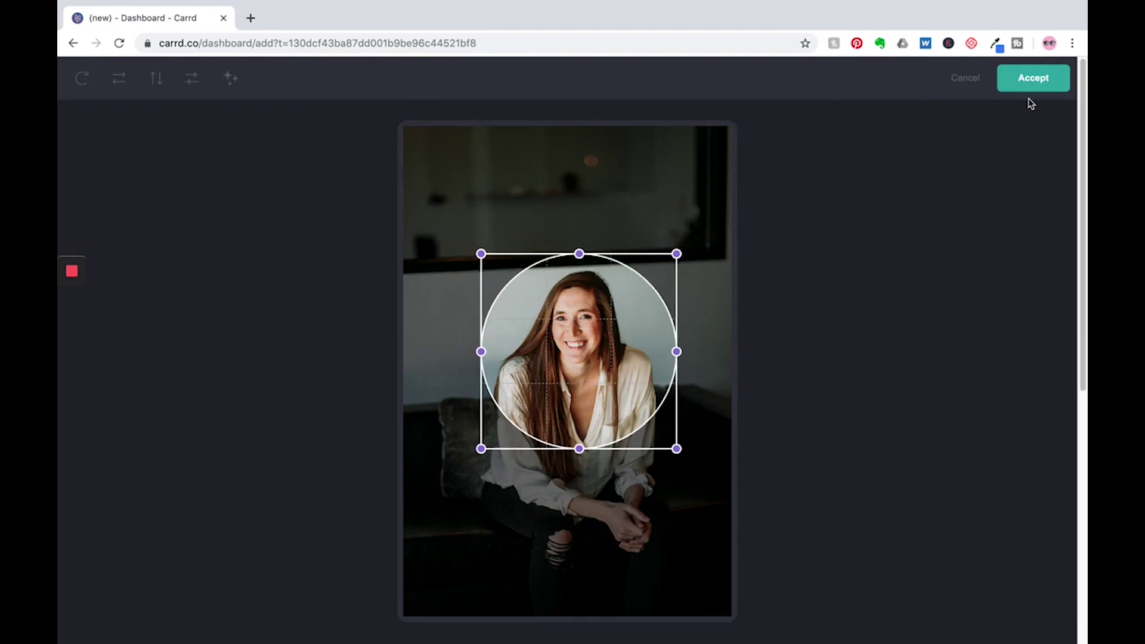
click(1032, 79)
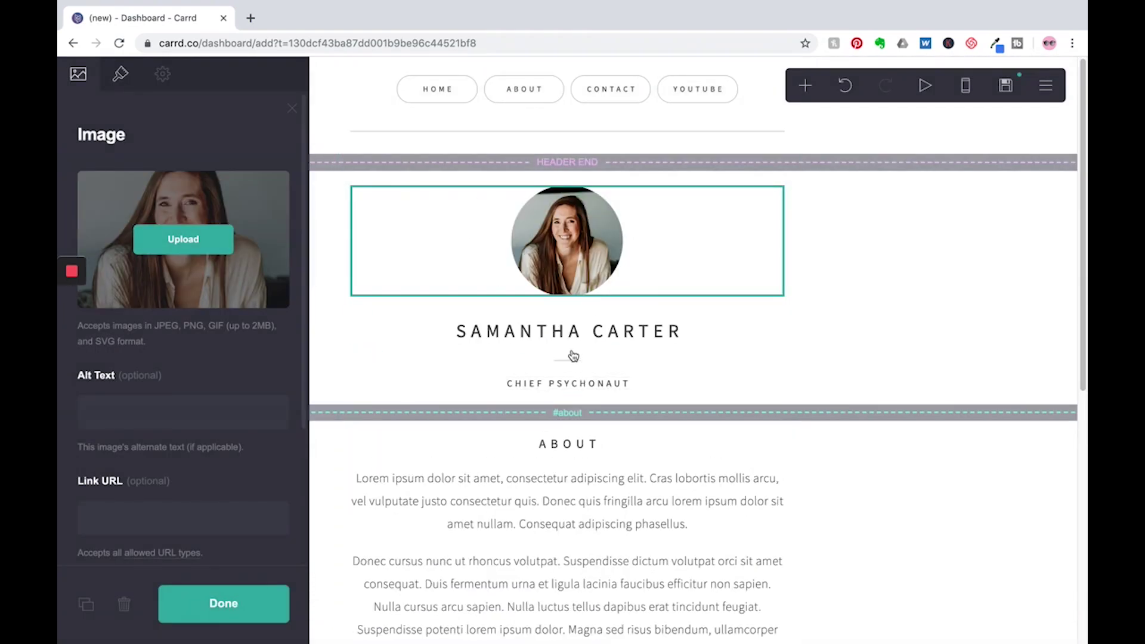
key(Escape)
- Replace the name heading with the person's name as plain text, removing the asterisks
click(490, 330)
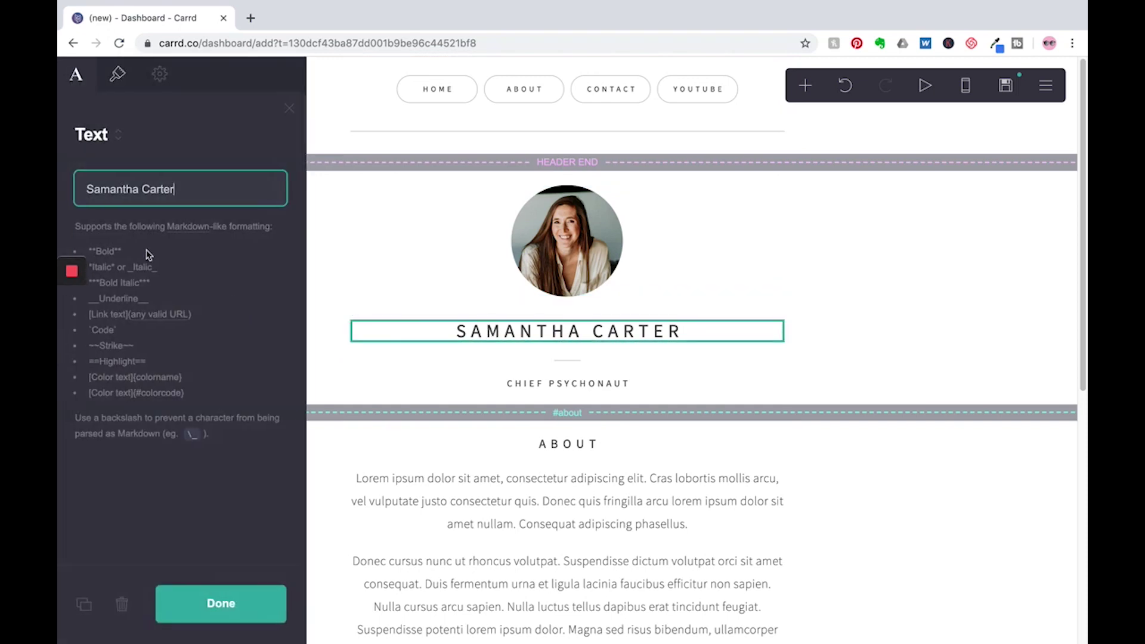
triple_click(145, 196)
text(lacey kesler)
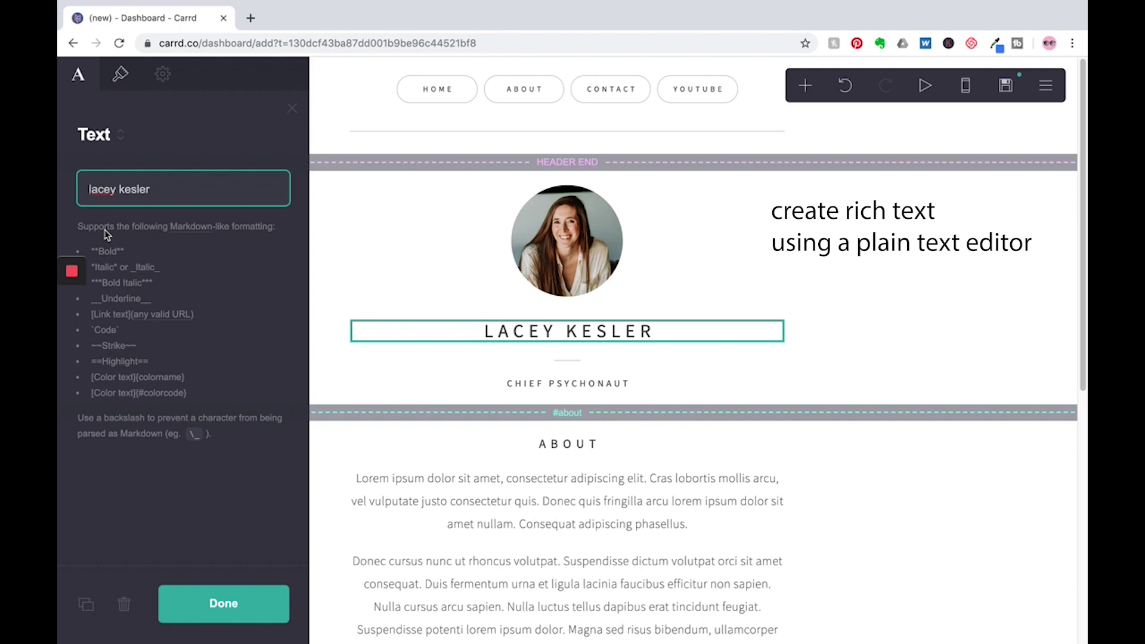
click(90, 189)
text(**)
click(167, 194)
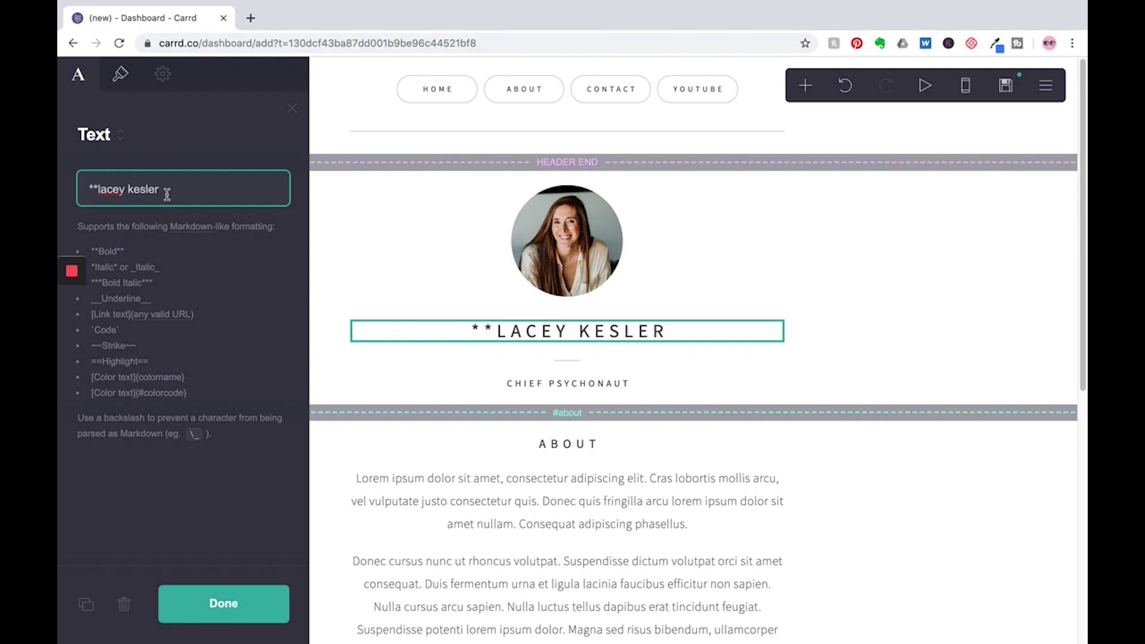
text(**)
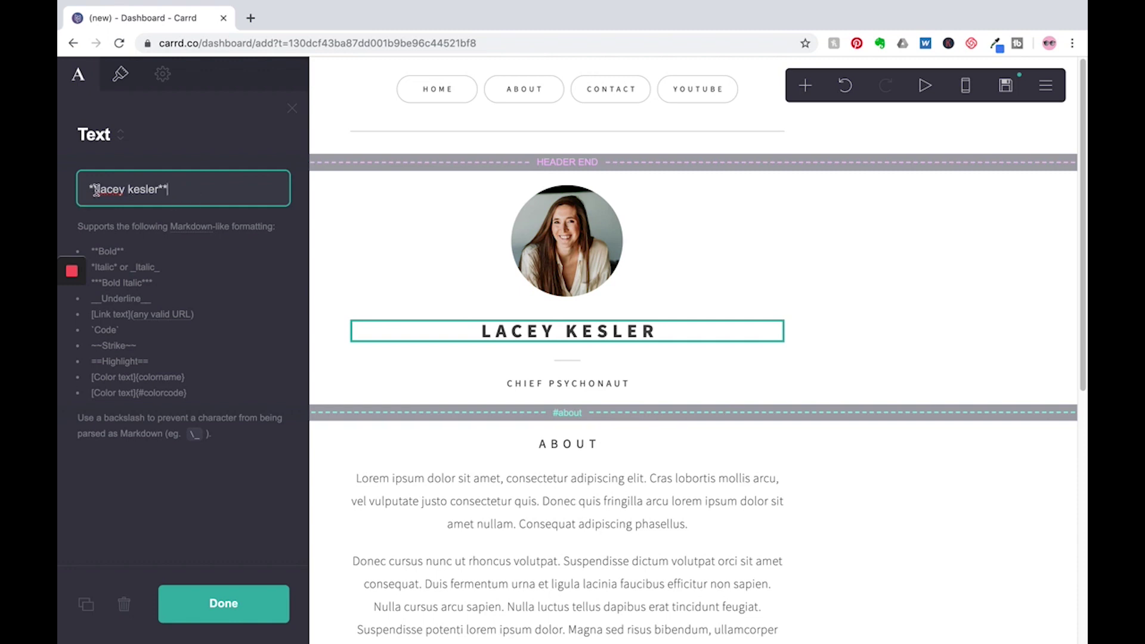
key(BackSpace)
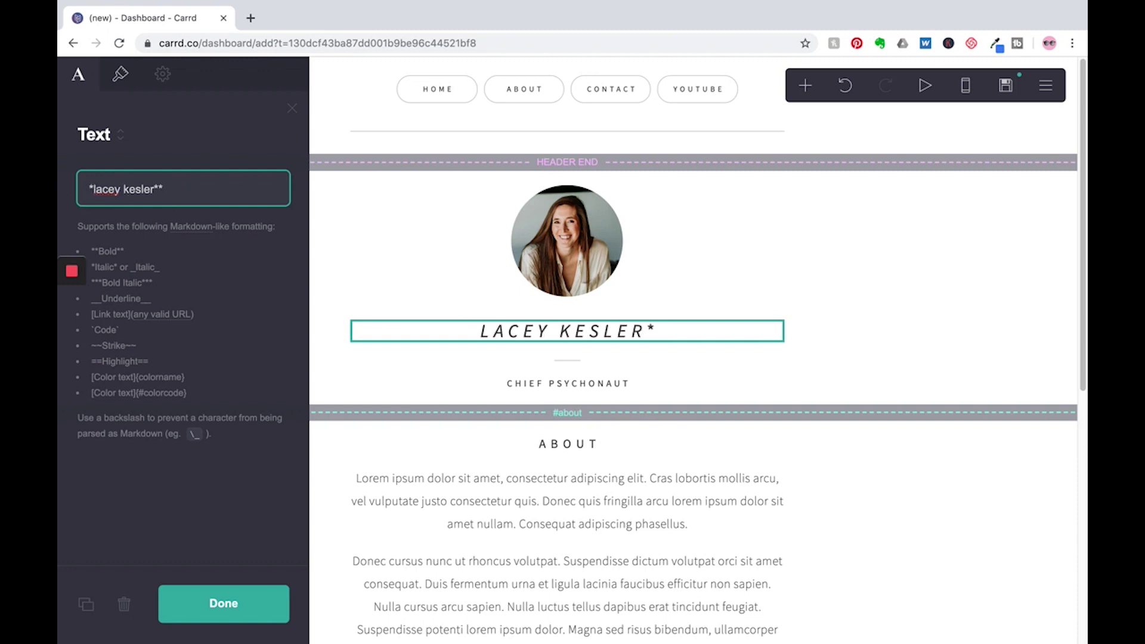
click(194, 194)
key(BackSpace)
key(BackSpace)
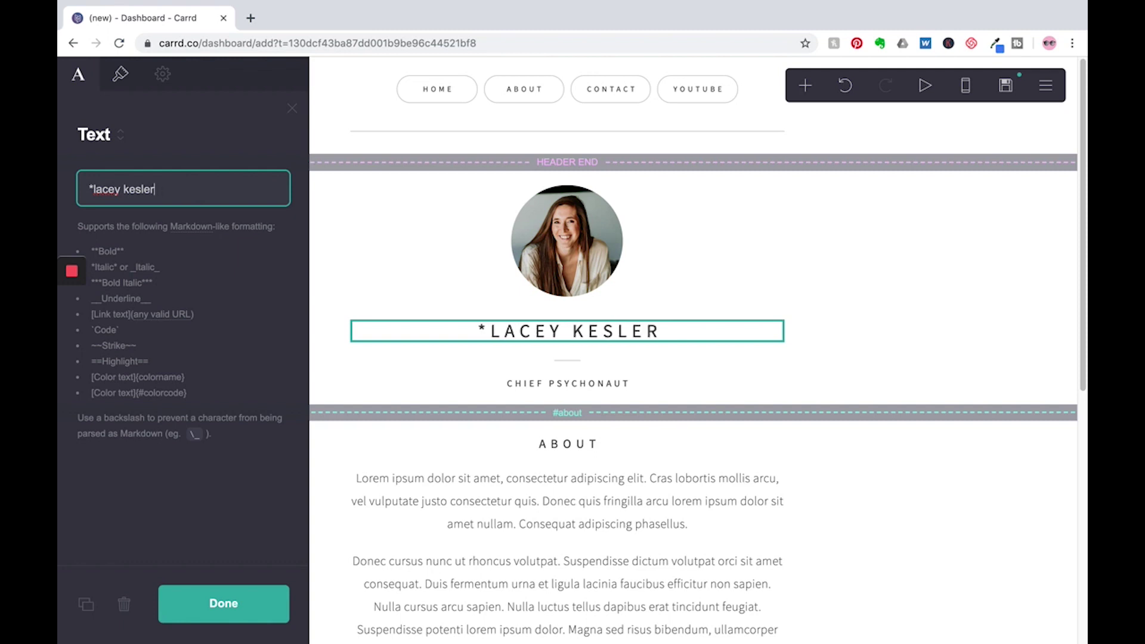
click(93, 188)
key(BackSpace)
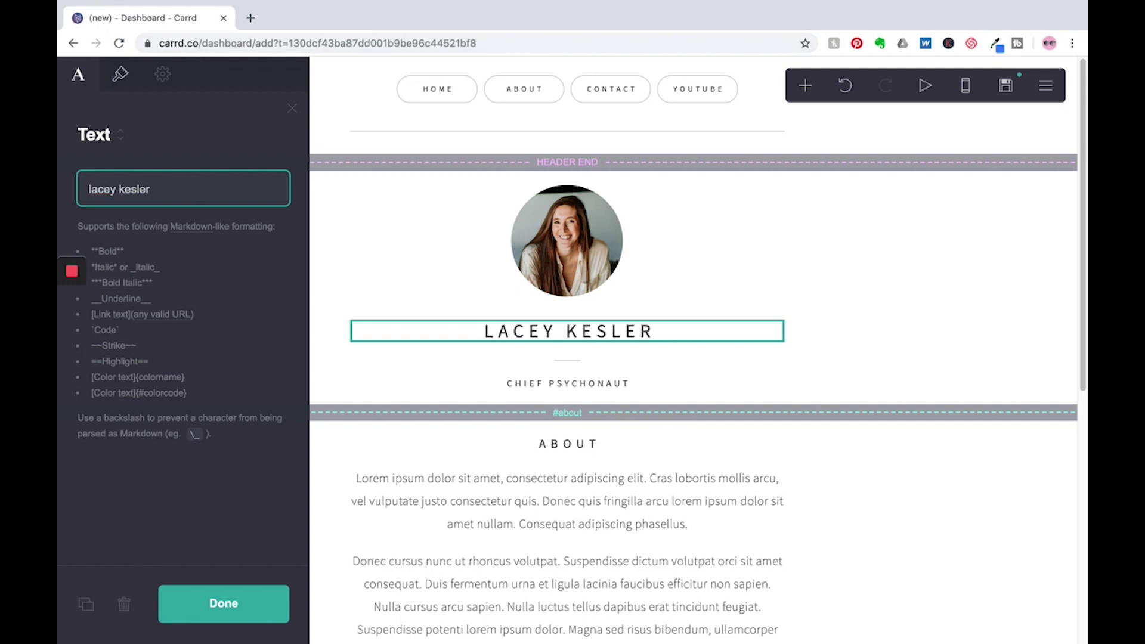
- Set the name heading's font to Karla
click(120, 74)
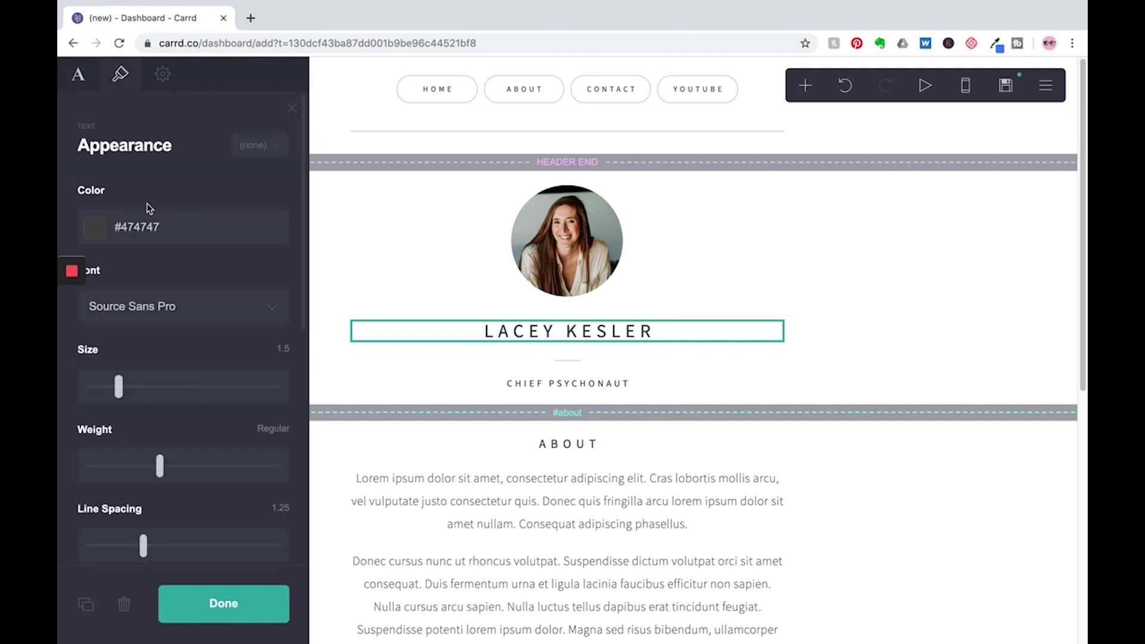
click(160, 307)
key(k)
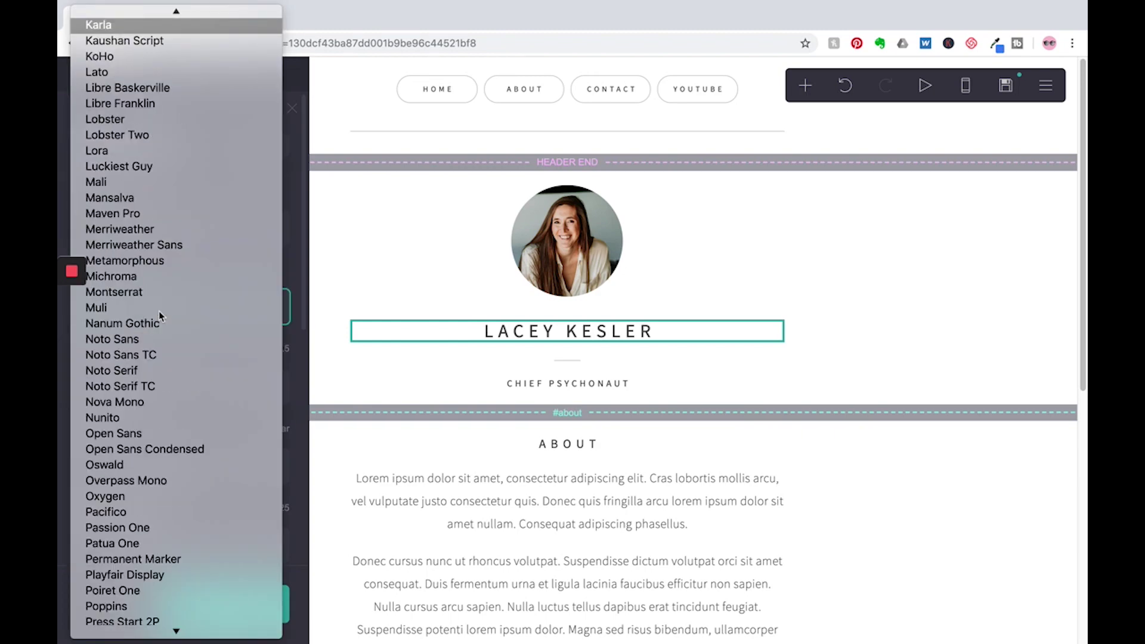
key(Return)
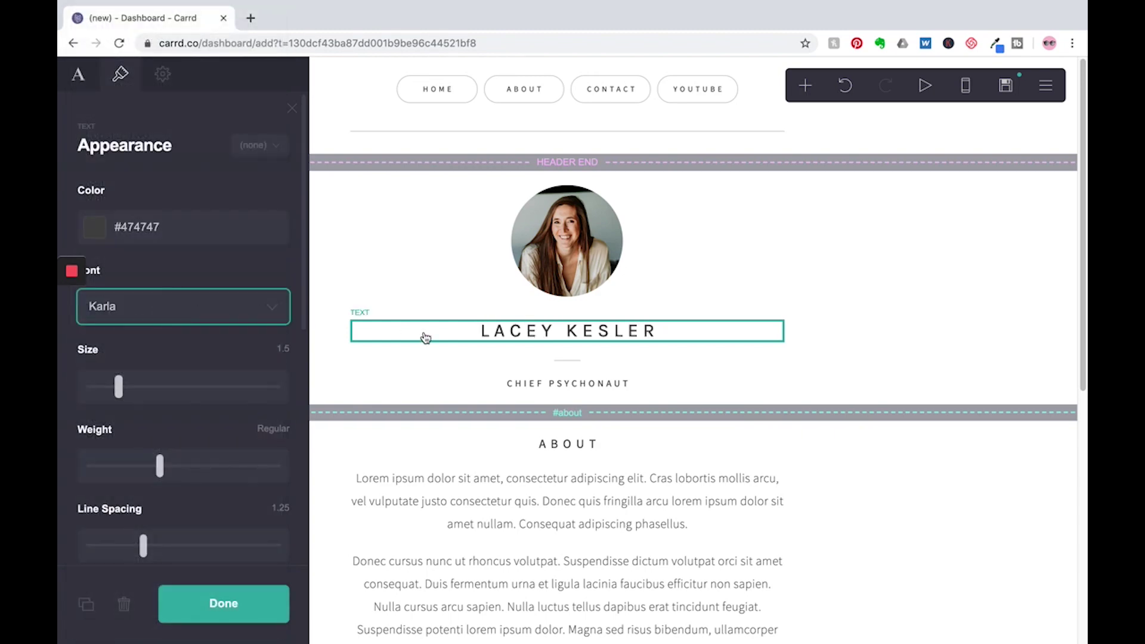
click(78, 74)
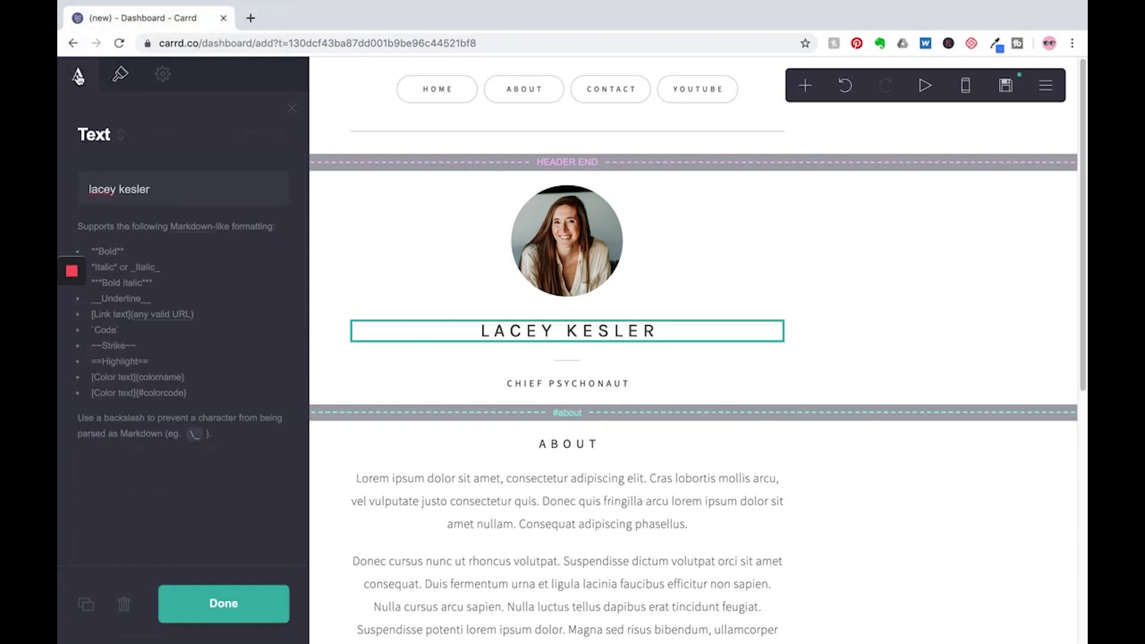
- Change the CHIEF PSYCHONAUT subtitle to 'no code creator'
click(628, 386)
click(627, 385)
click(627, 385)
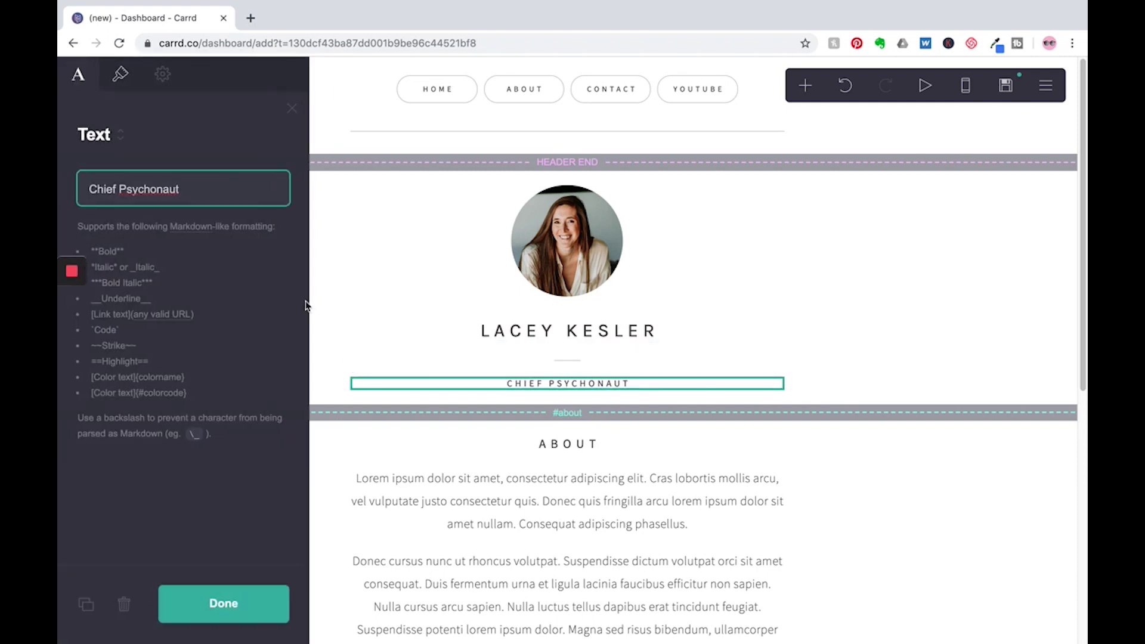
triple_click(211, 190)
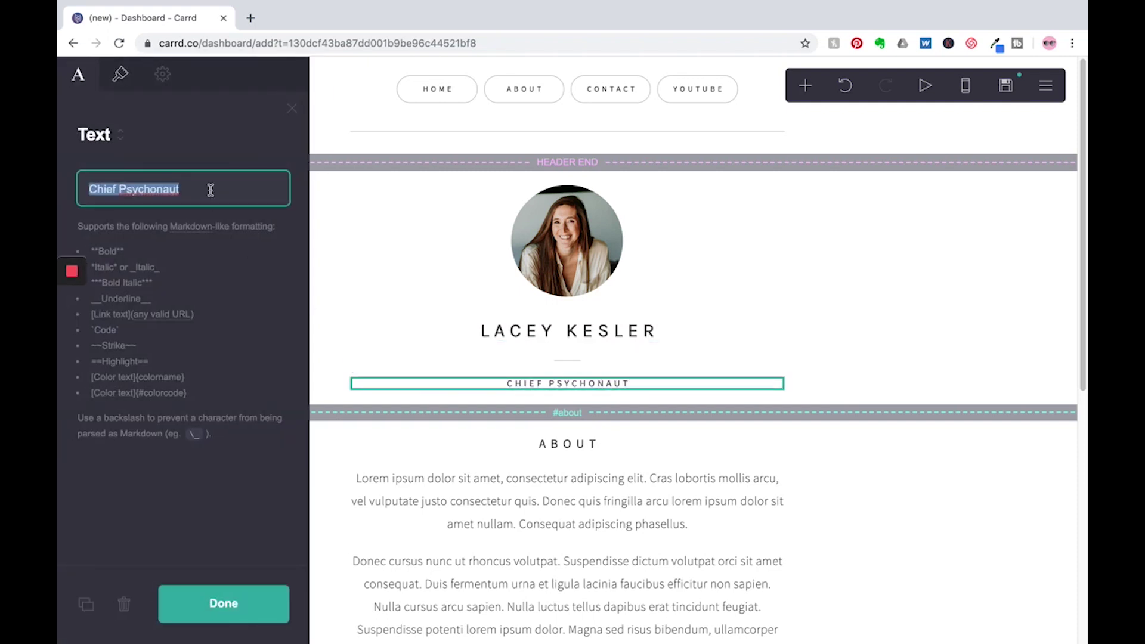
text(no code cre)
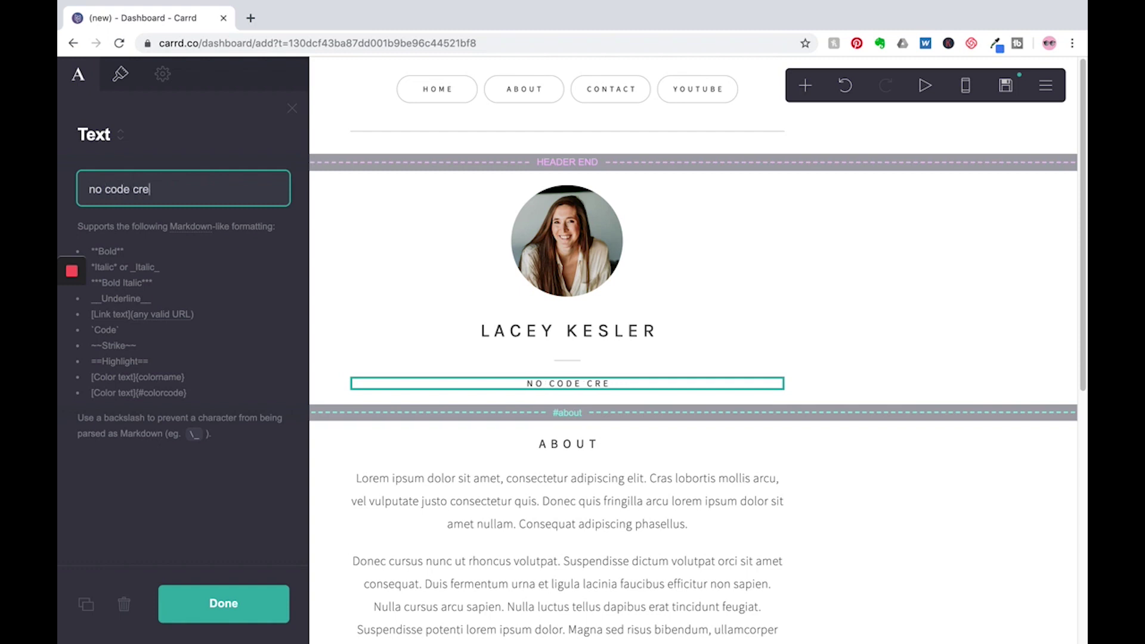
text(ator)
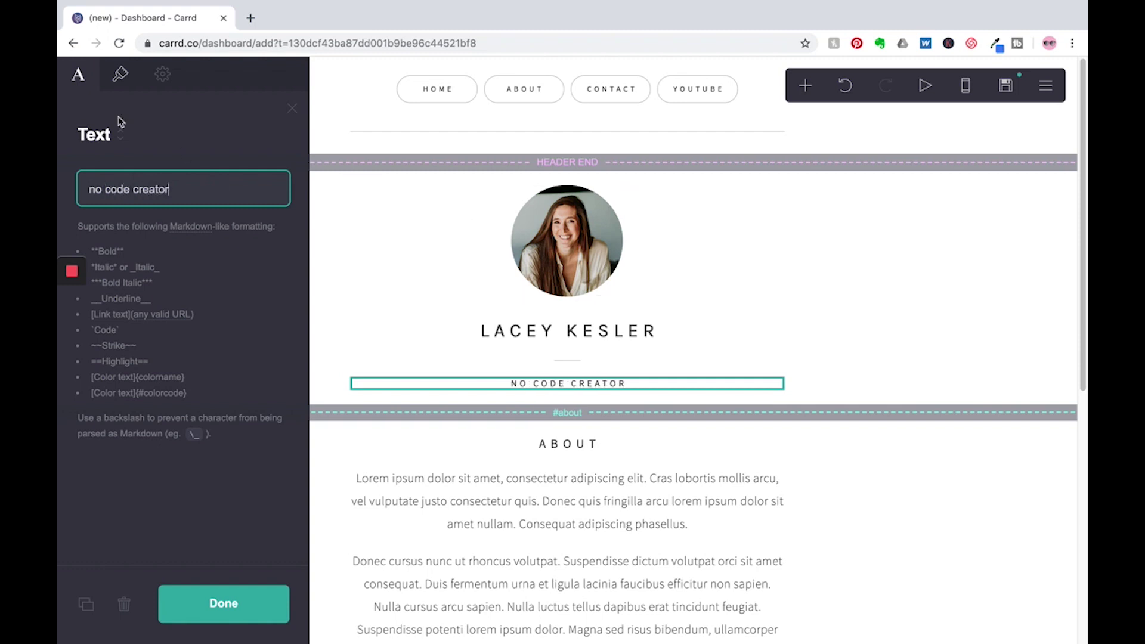
- Set the subtitle font to Karla and select the About paragraph below
click(120, 73)
click(158, 308)
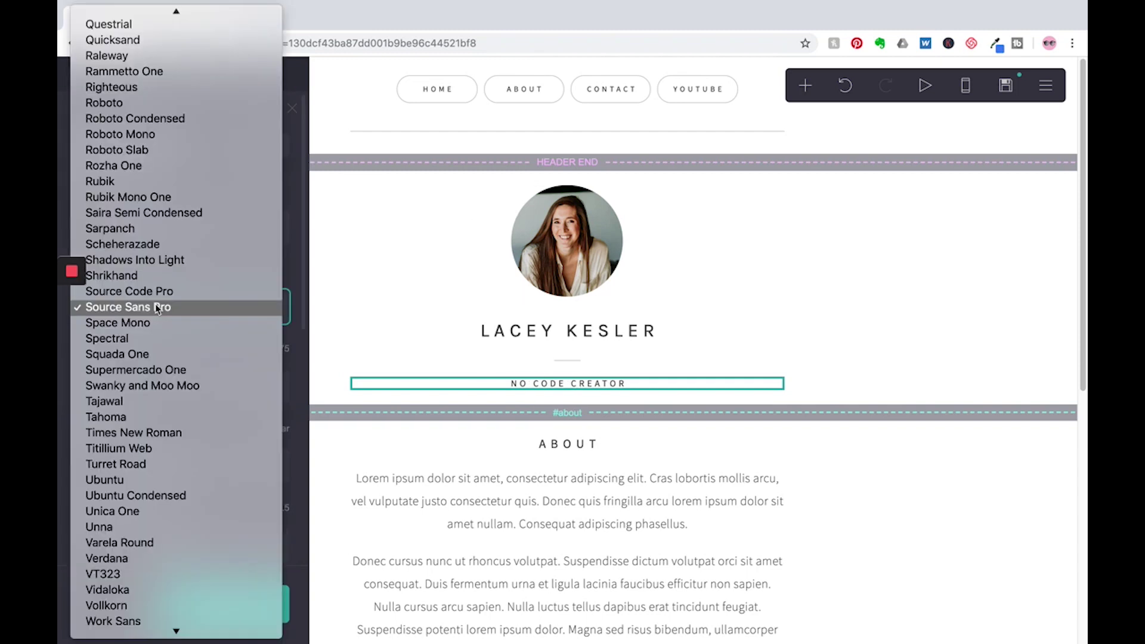
scroll(157, 305, up, 10)
key(Return)
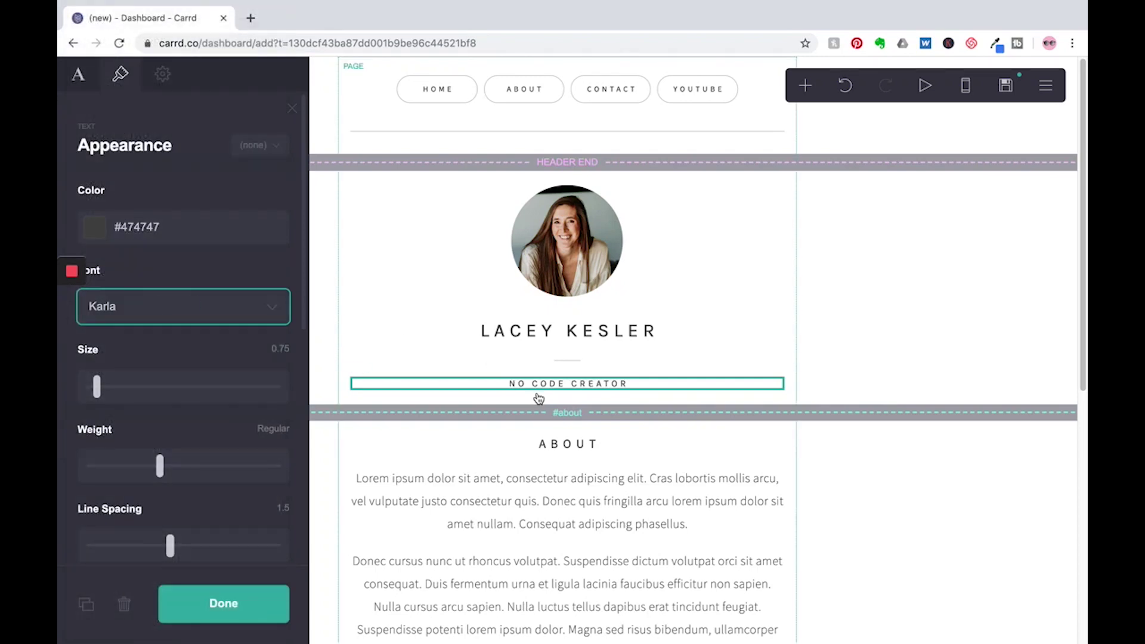
scroll(538, 399, down, 3)
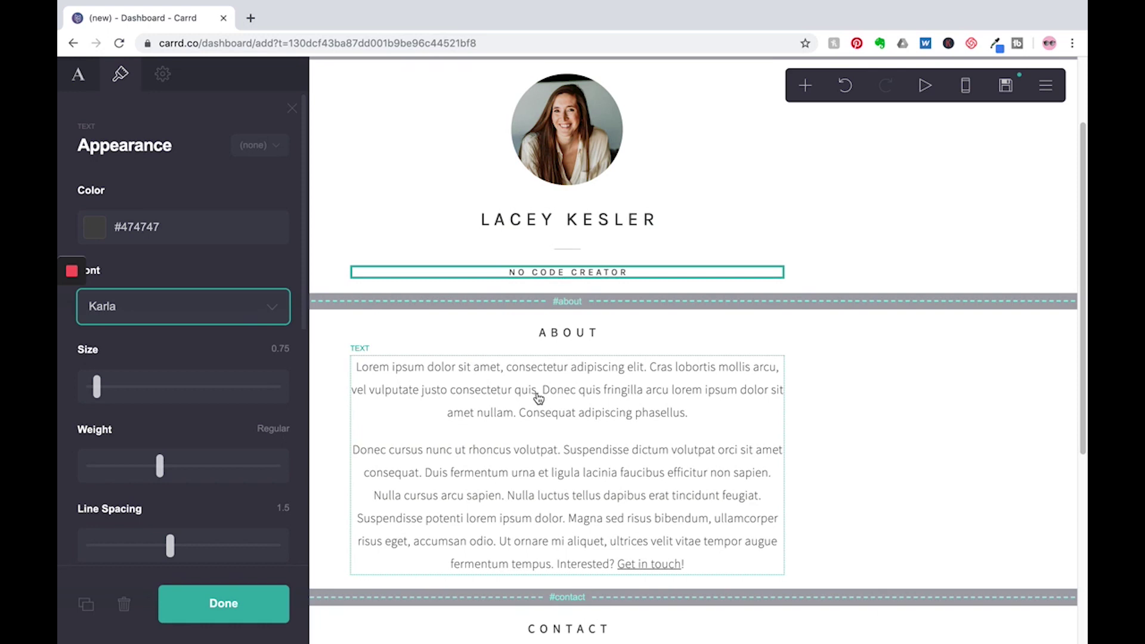
scroll(547, 318, up, 3)
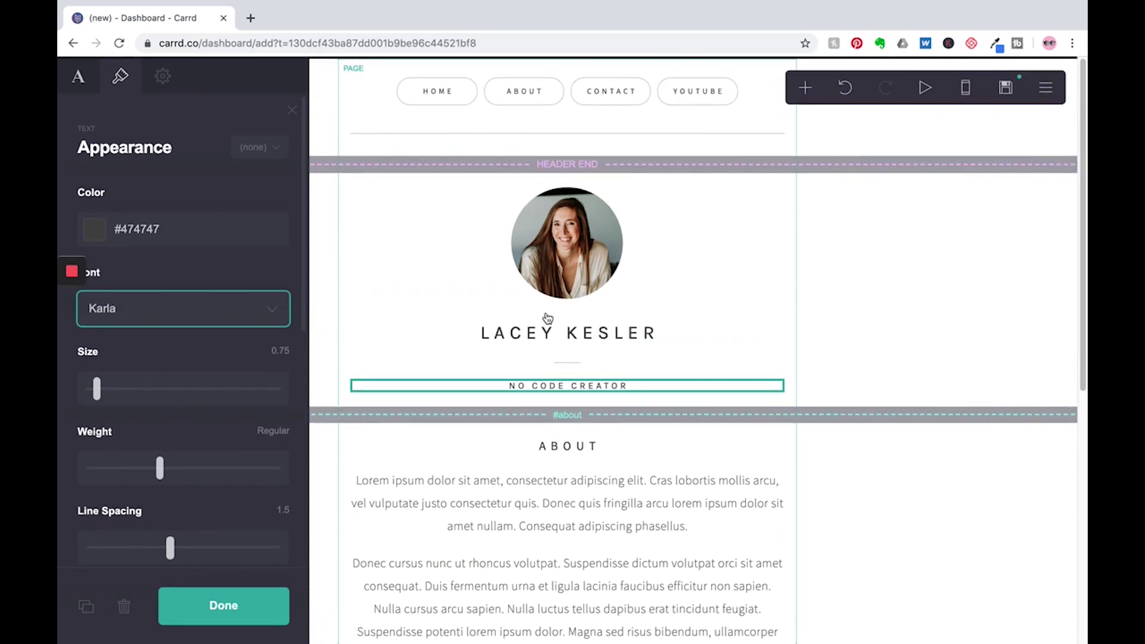
scroll(603, 161, down, 1)
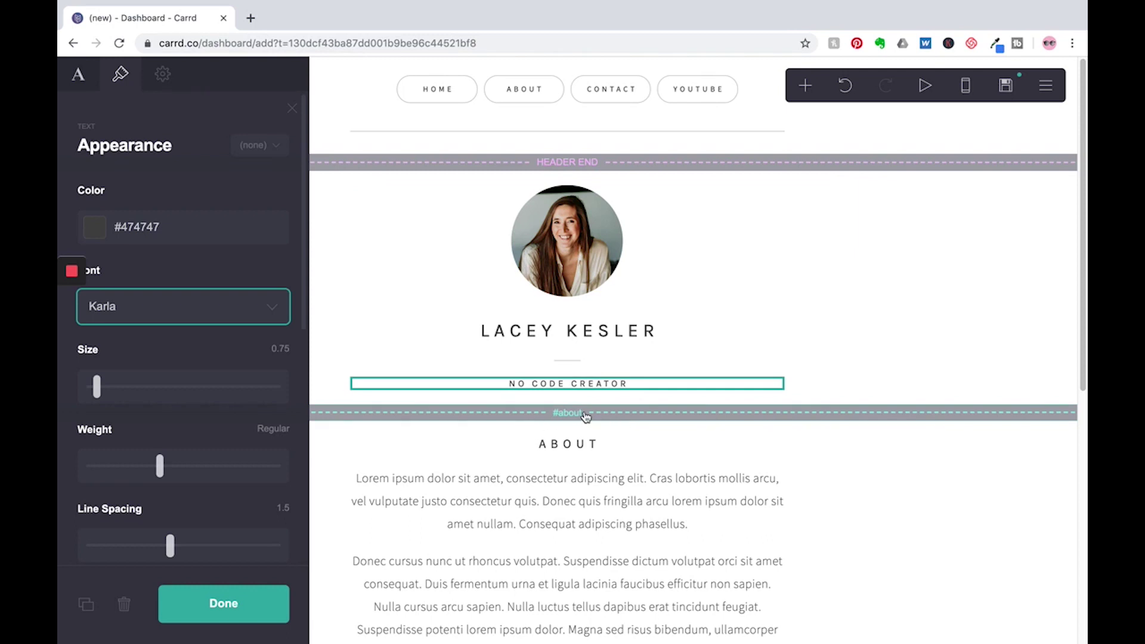
scroll(586, 416, down, 1)
scroll(627, 454, down, 2)
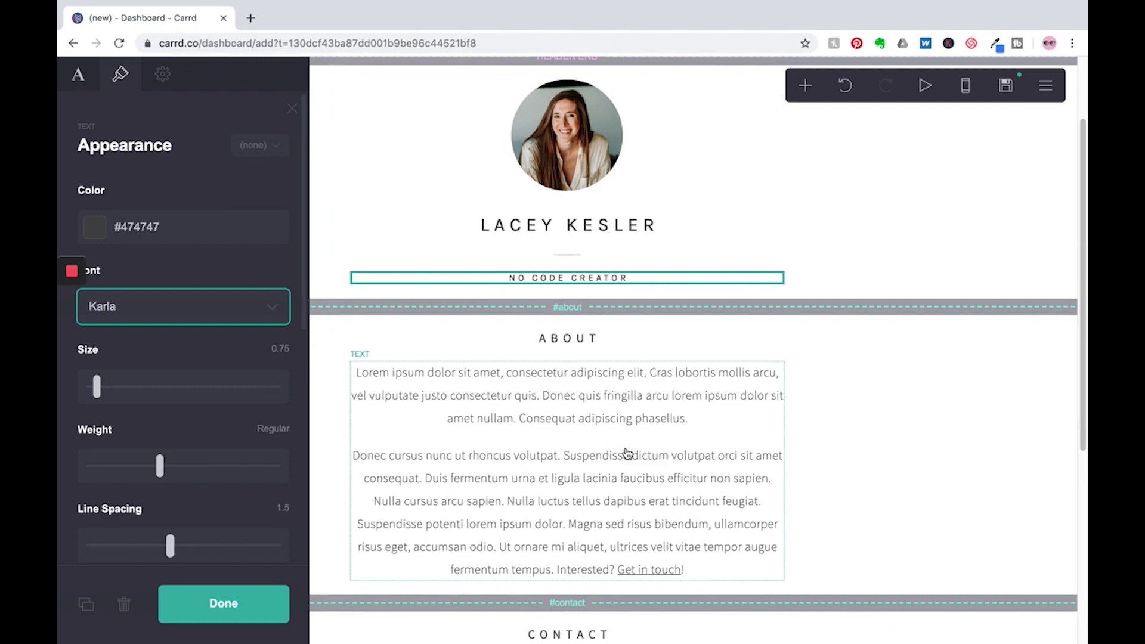
scroll(628, 454, up, 2)
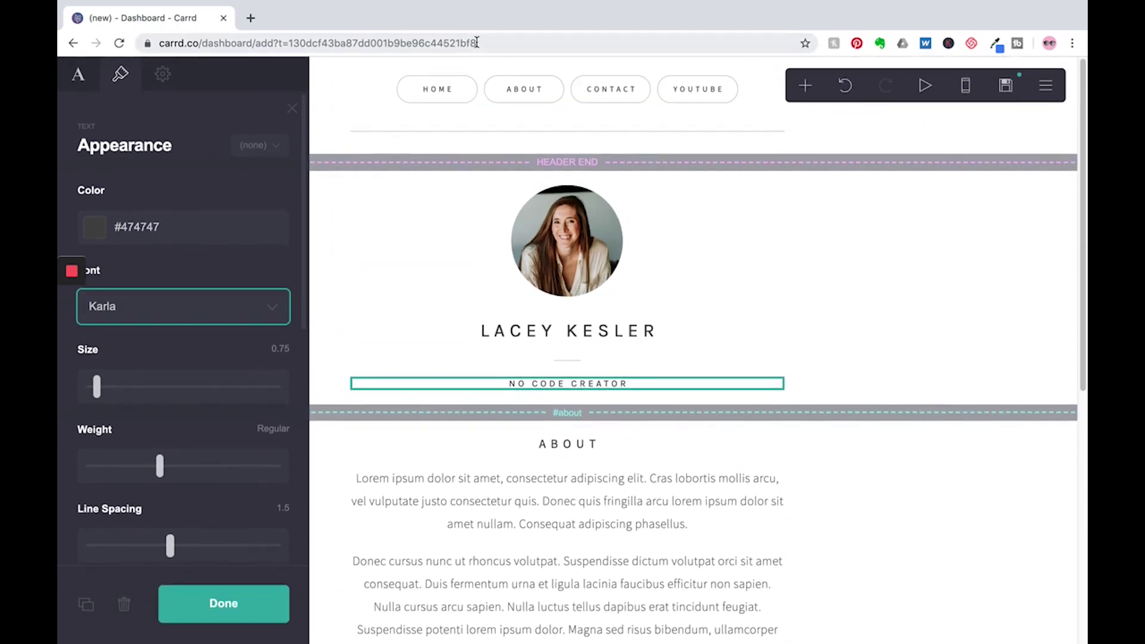
scroll(637, 412, down, 3)
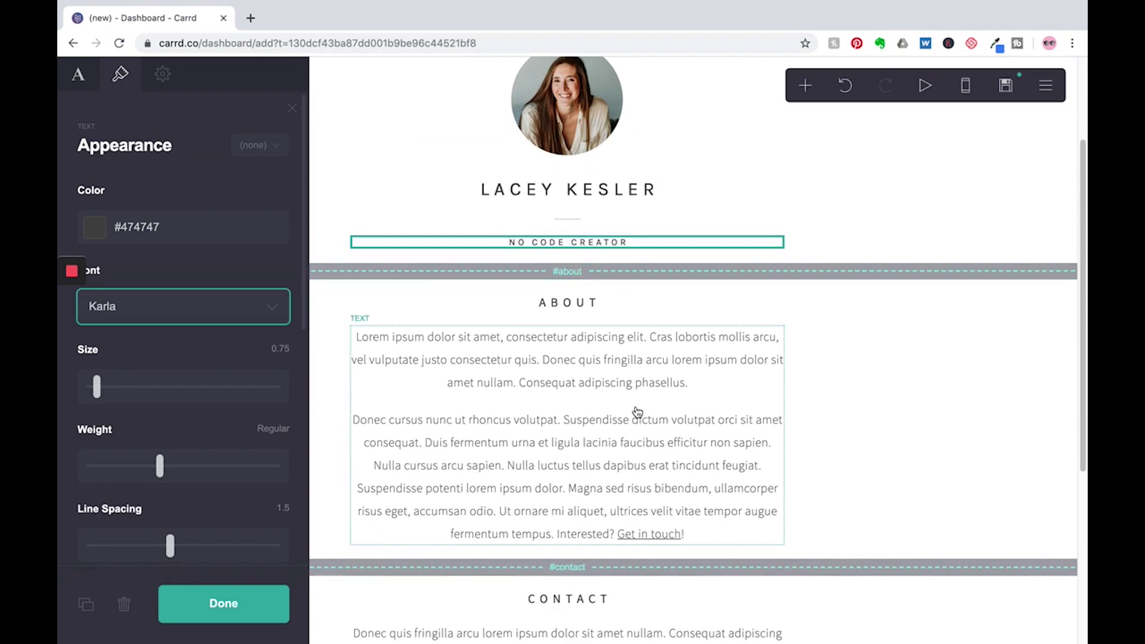
click(625, 426)
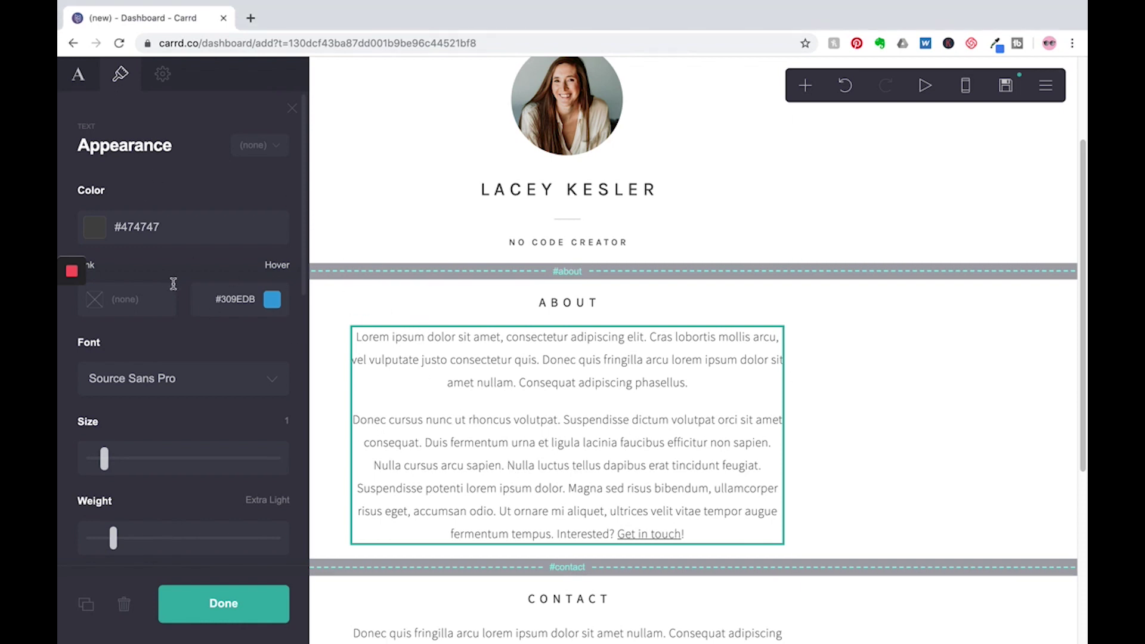
- Replace the About lorem ipsum with the pasted No Code Creators founder bio
click(79, 74)
scroll(231, 474, down, 5)
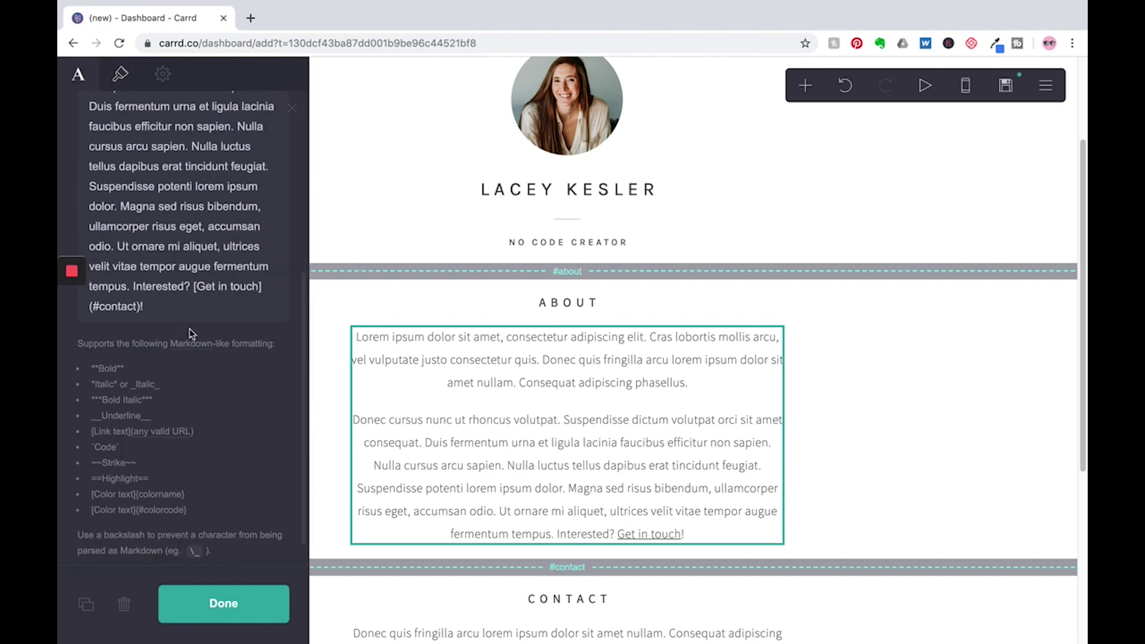
drag(159, 311, 65, 29)
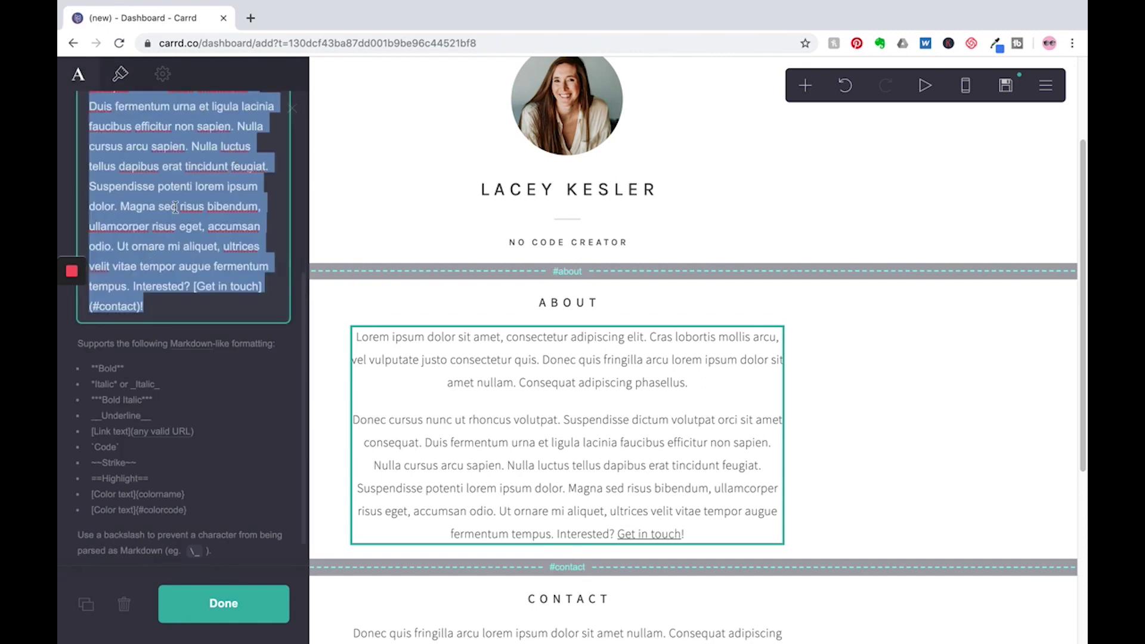
key(BackSpace)
drag(270, 278, 105, 205)
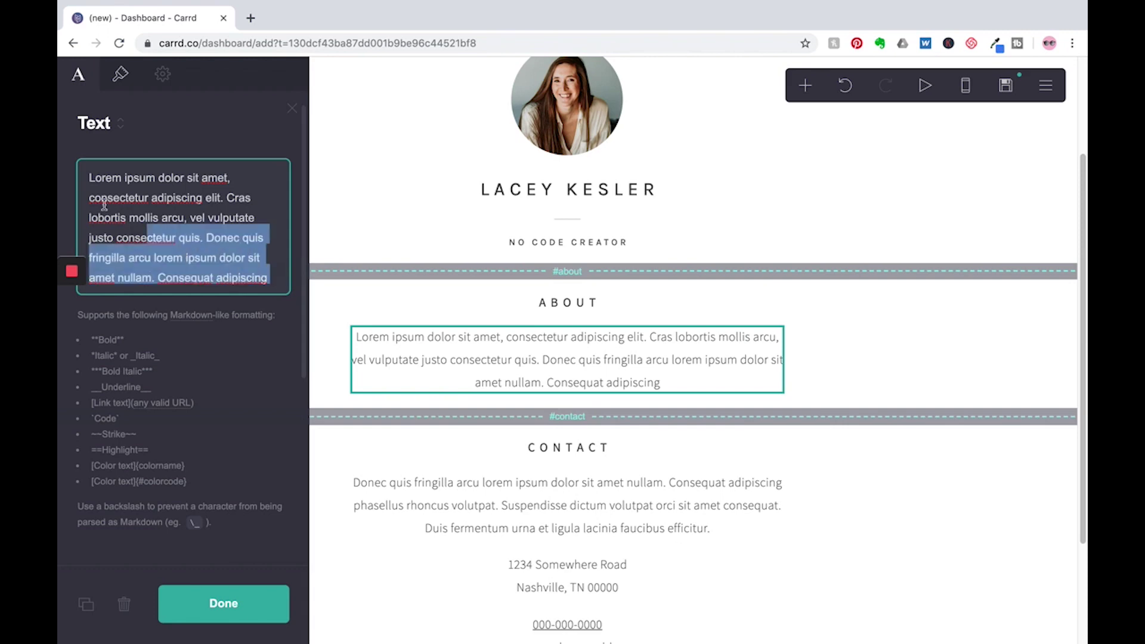
key(ctrl+a)
text(Lacey is the founder and chief creator of No Code Creators.  No Code Creators was born out of a desire to enable all people to create for the web without code. Lacey has a background in code (Ruby on Rails) and previously worked as the Head of Product for a leading online learning management company where she was exposed to the power of creating for the web. [Get in touch](#contact)!)
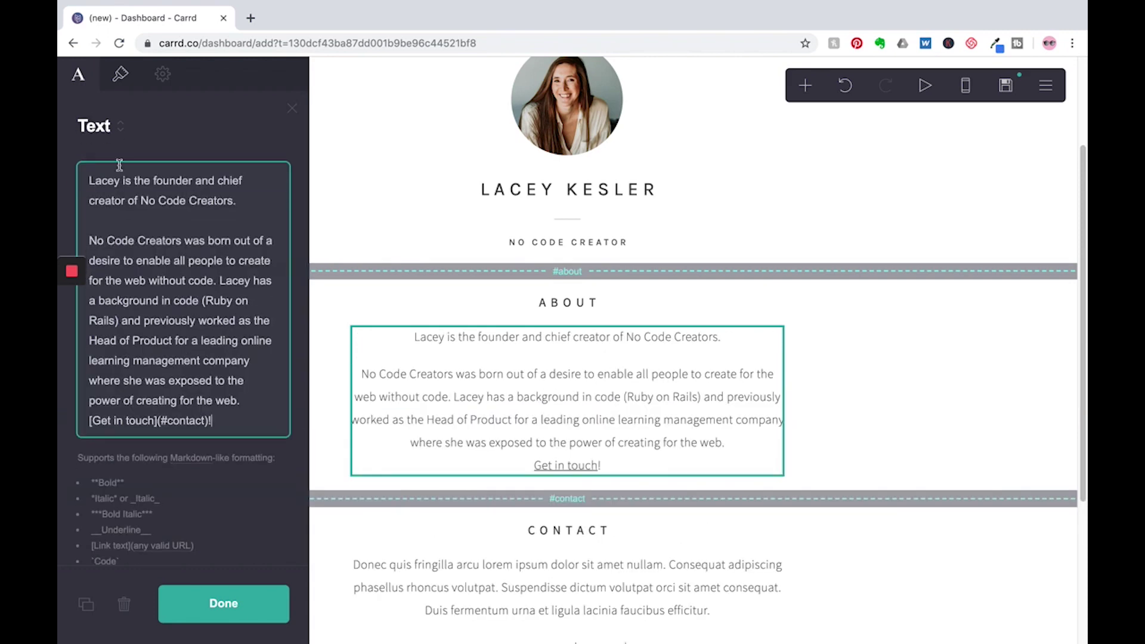
scroll(874, 325, down, 3)
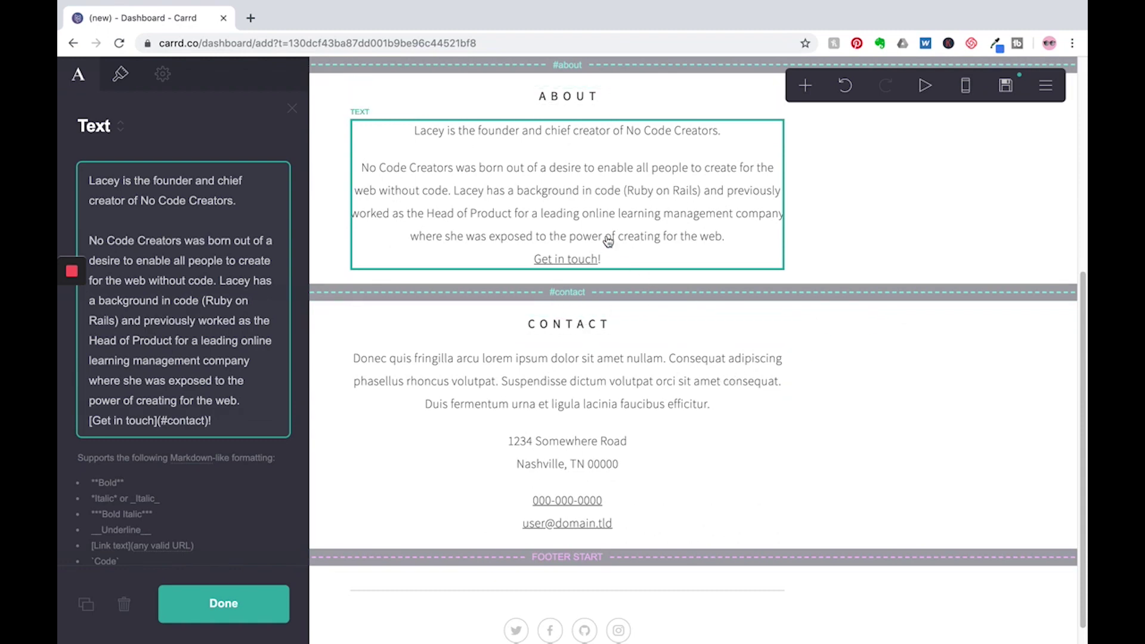
click(597, 387)
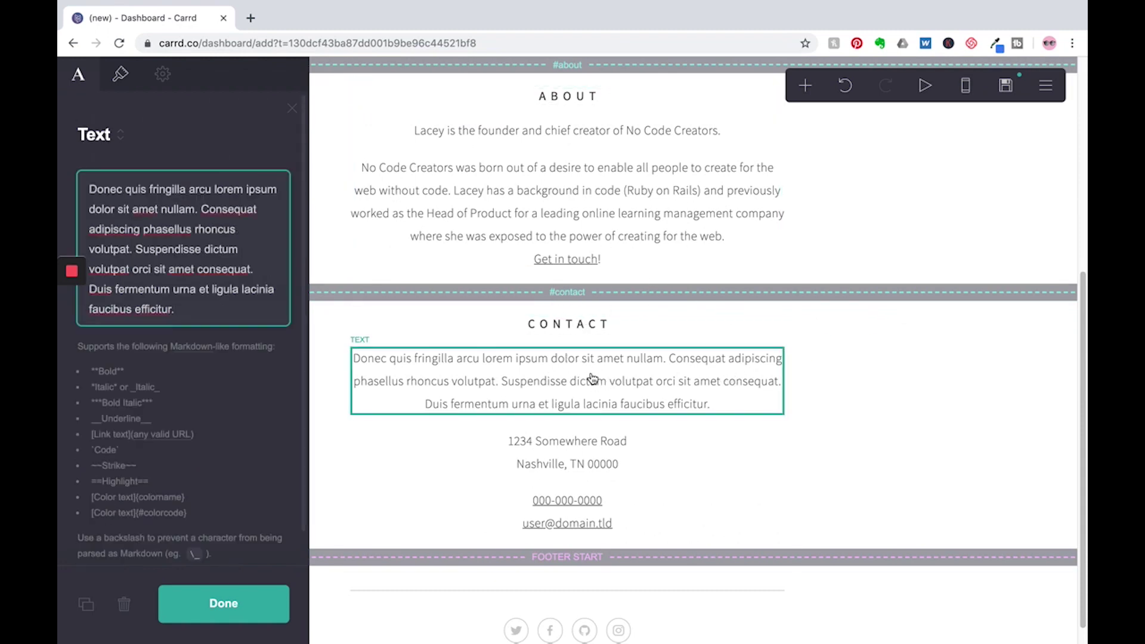
- Delete the Contact placeholder paragraph and open the address, tel and mailto text for editing
click(126, 606)
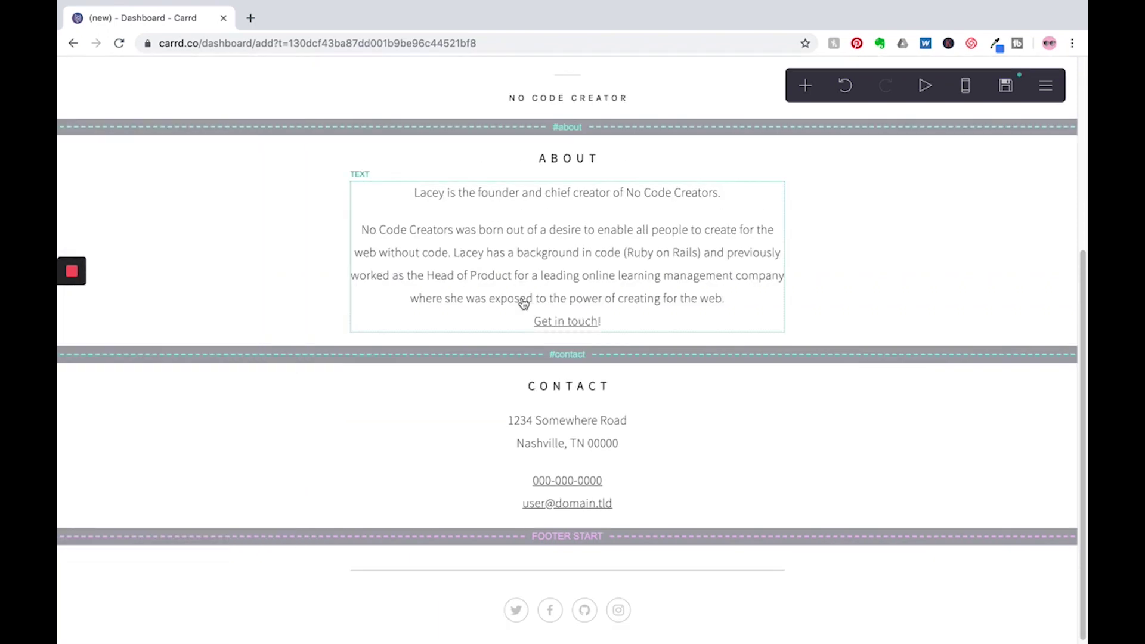
click(554, 439)
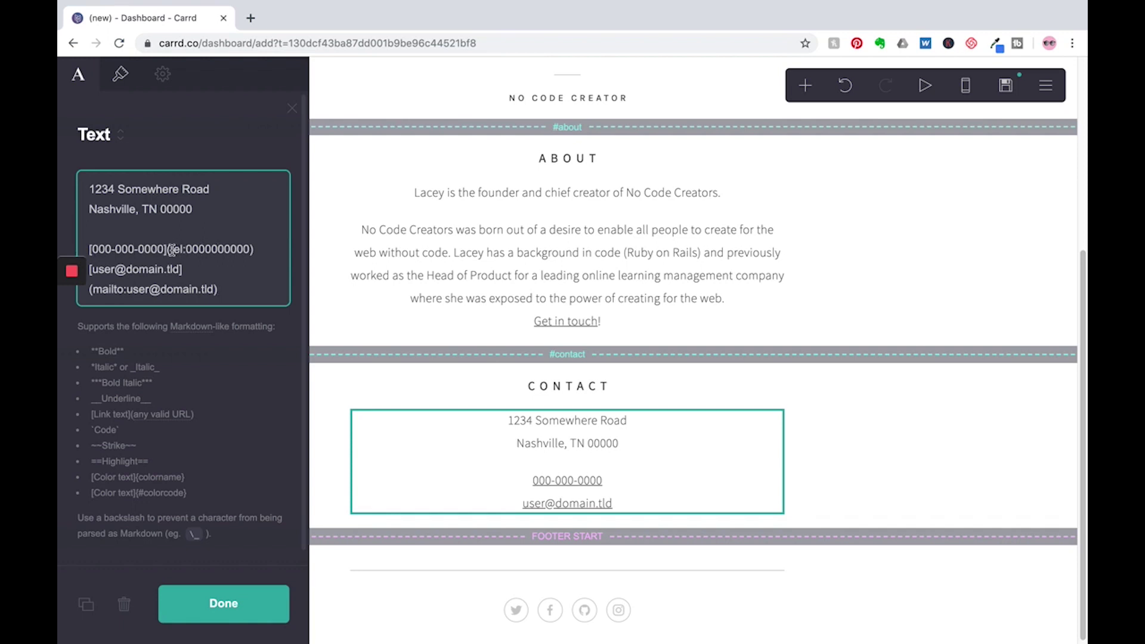
drag(172, 250, 183, 250)
drag(93, 290, 124, 291)
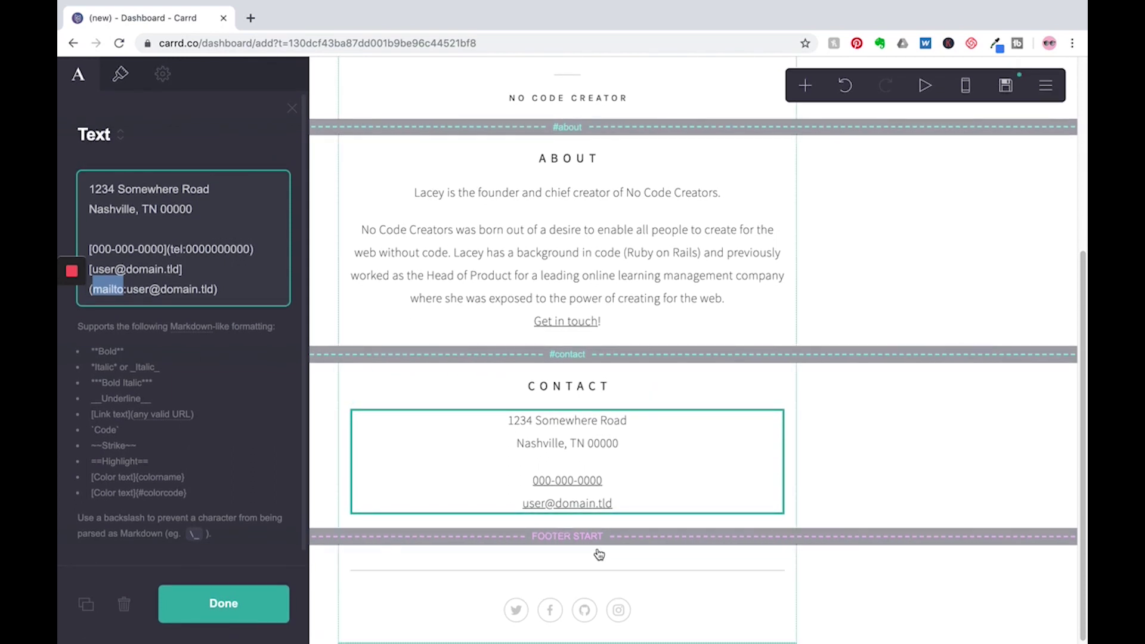
- Insert a Section Break control after Contact and name it 'youtube'
scroll(674, 308, up, 5)
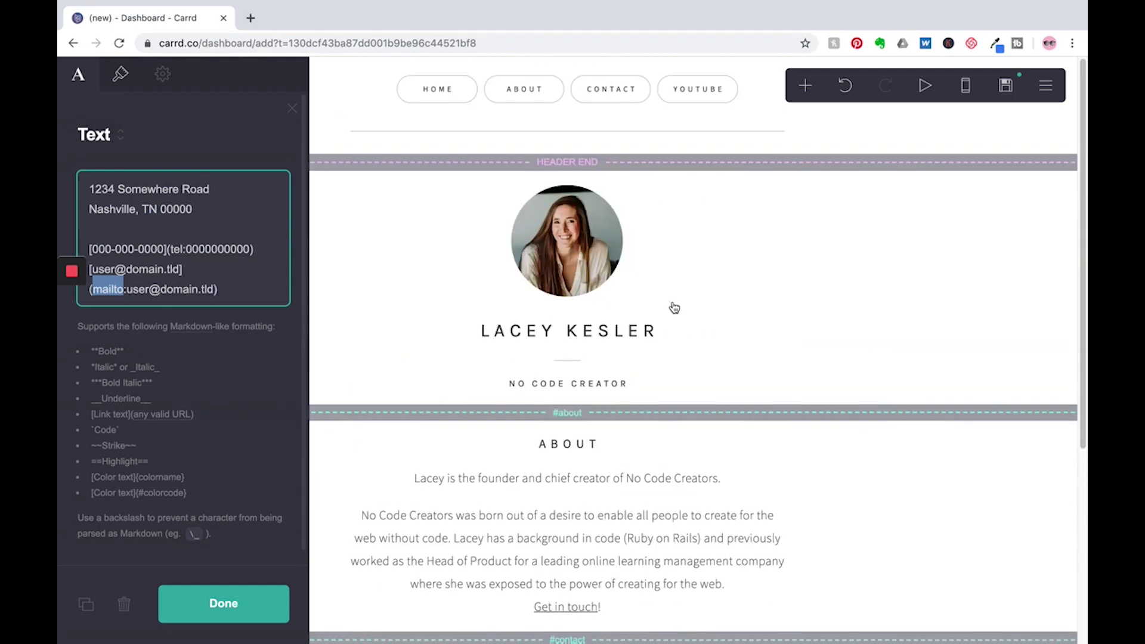
scroll(692, 331, down, 4)
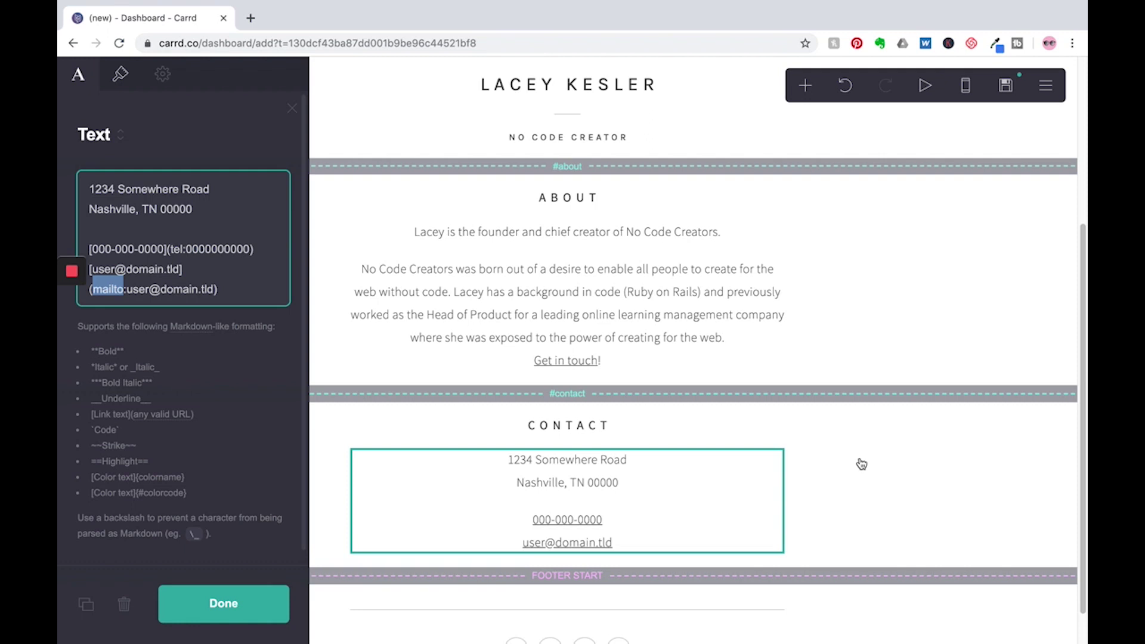
click(805, 85)
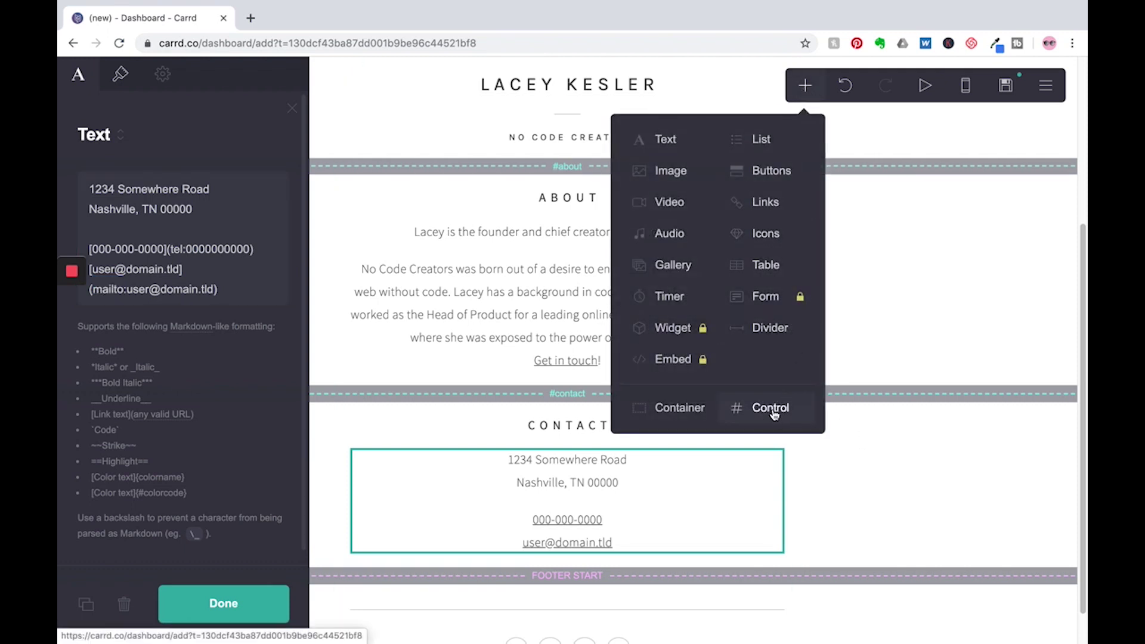
click(771, 409)
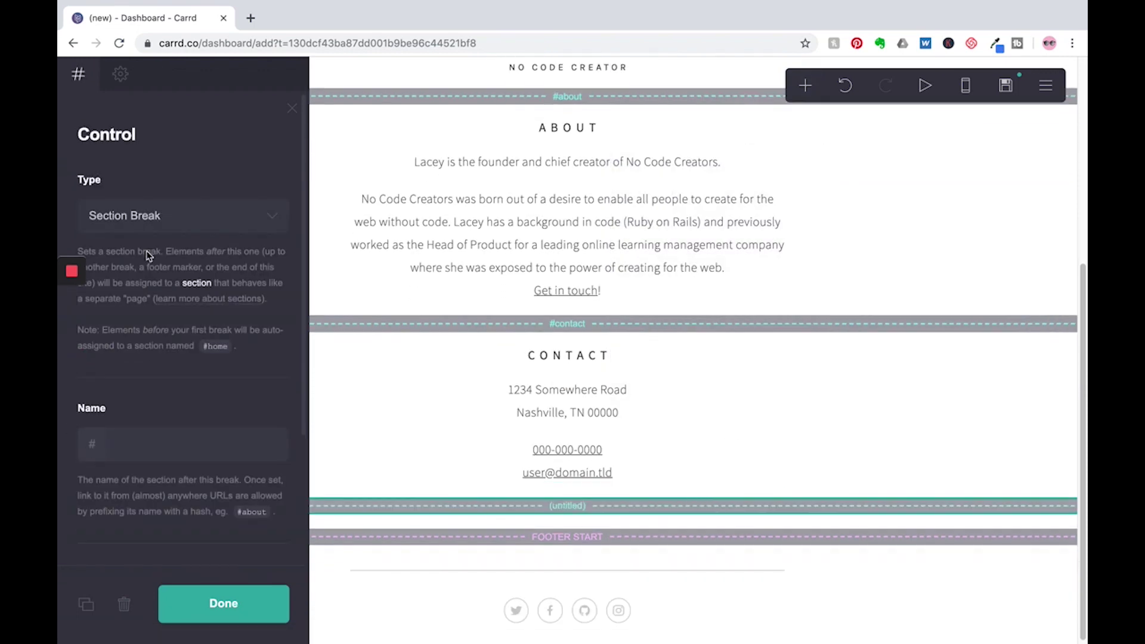
click(168, 223)
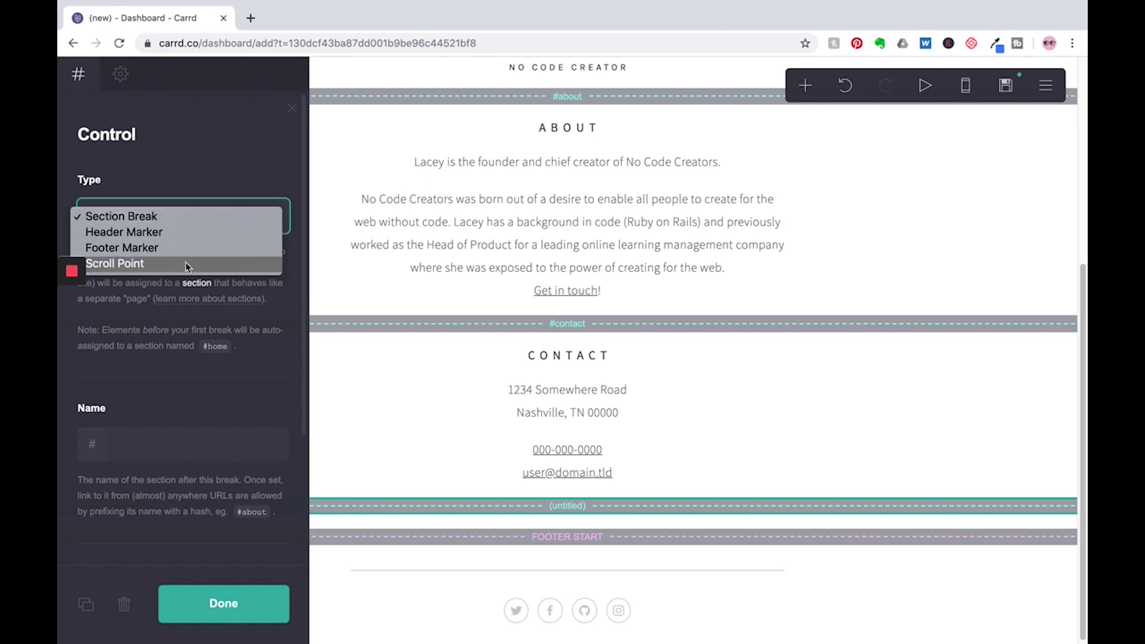
click(175, 218)
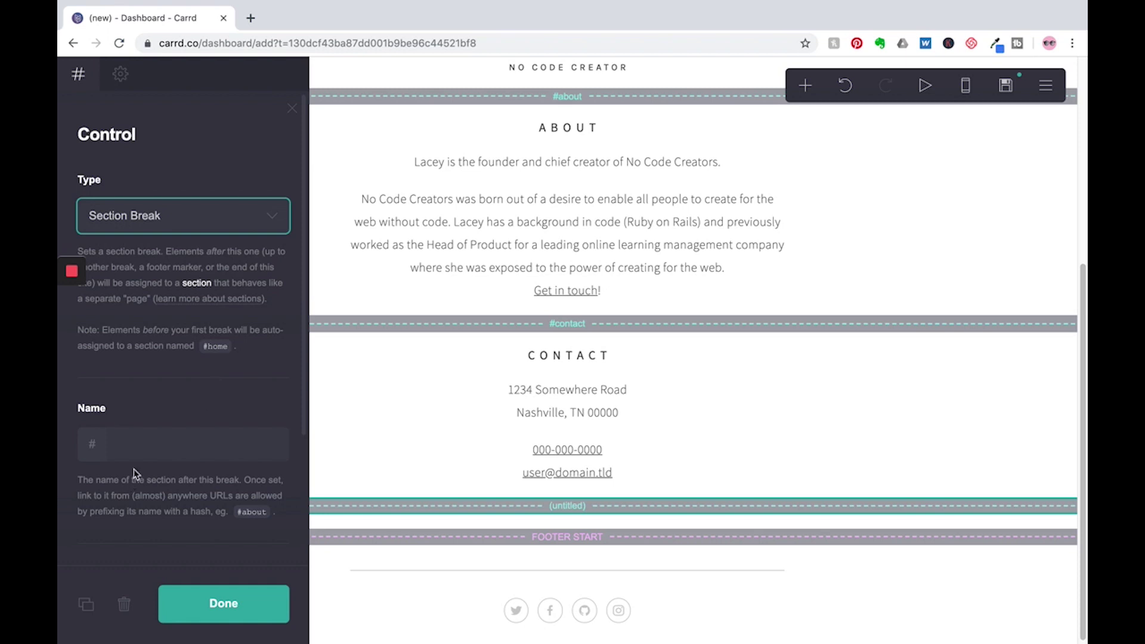
click(161, 444)
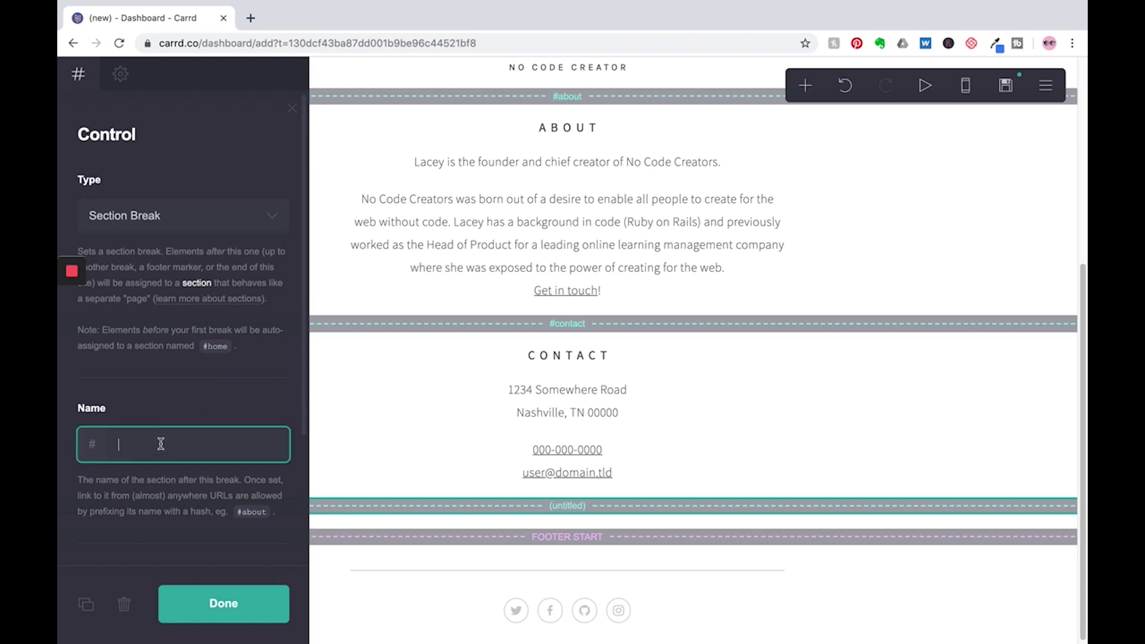
text(youtube)
click(223, 603)
- Point the YOUTUBE navigation button's link to #youtube
scroll(653, 200, up, 5)
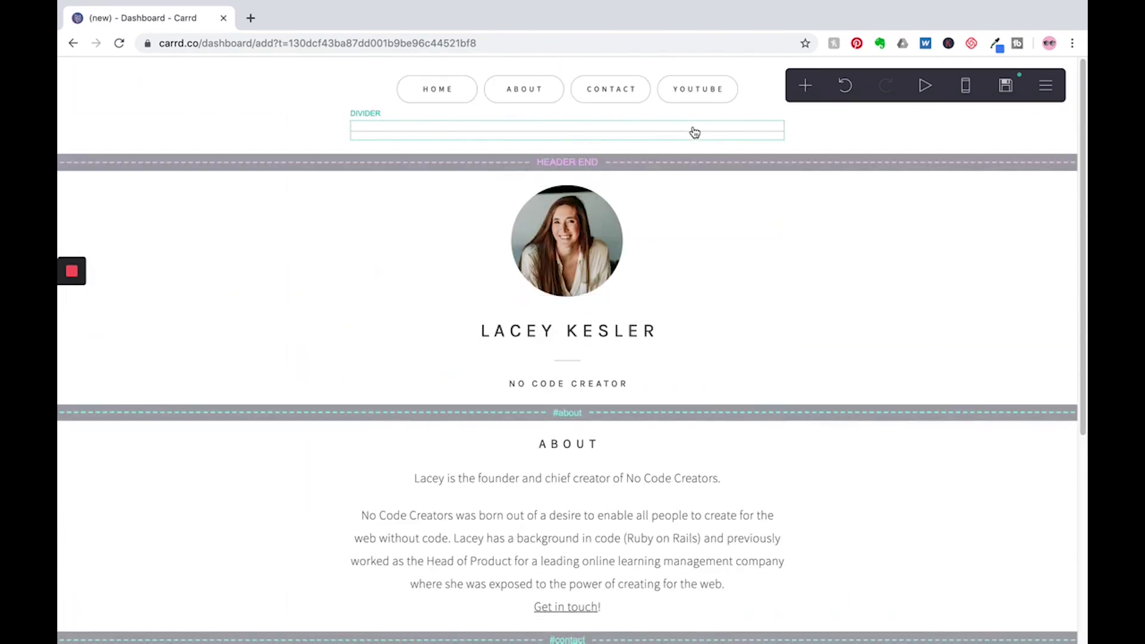
click(689, 97)
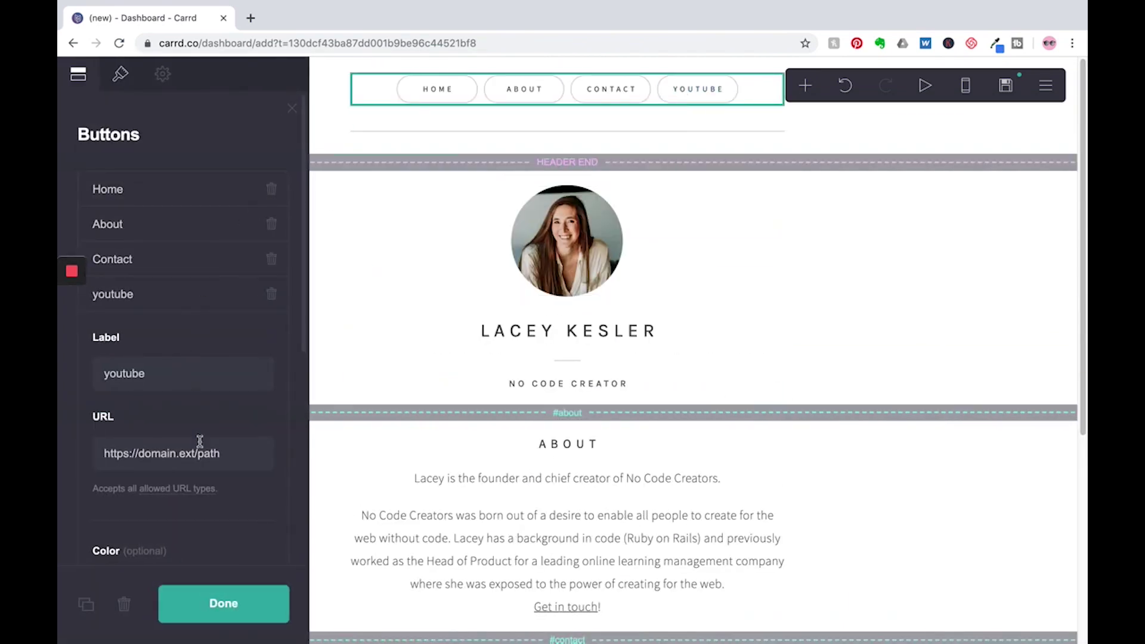
scroll(222, 434, down, 2)
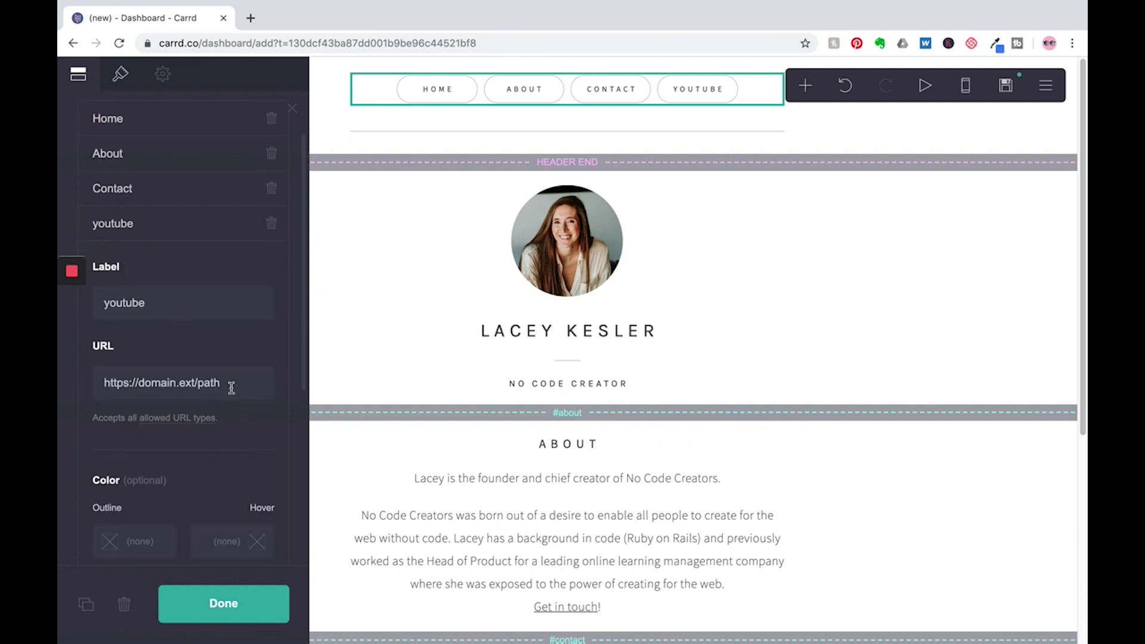
scroll(235, 387, down, 2)
triple_click(241, 293)
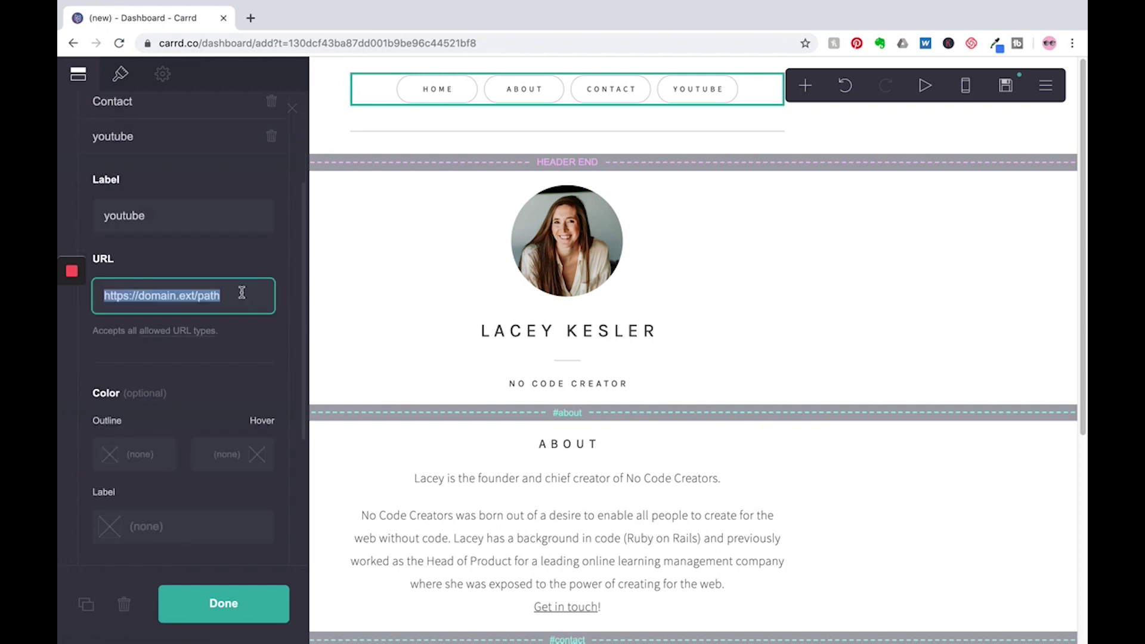
text(#youtube)
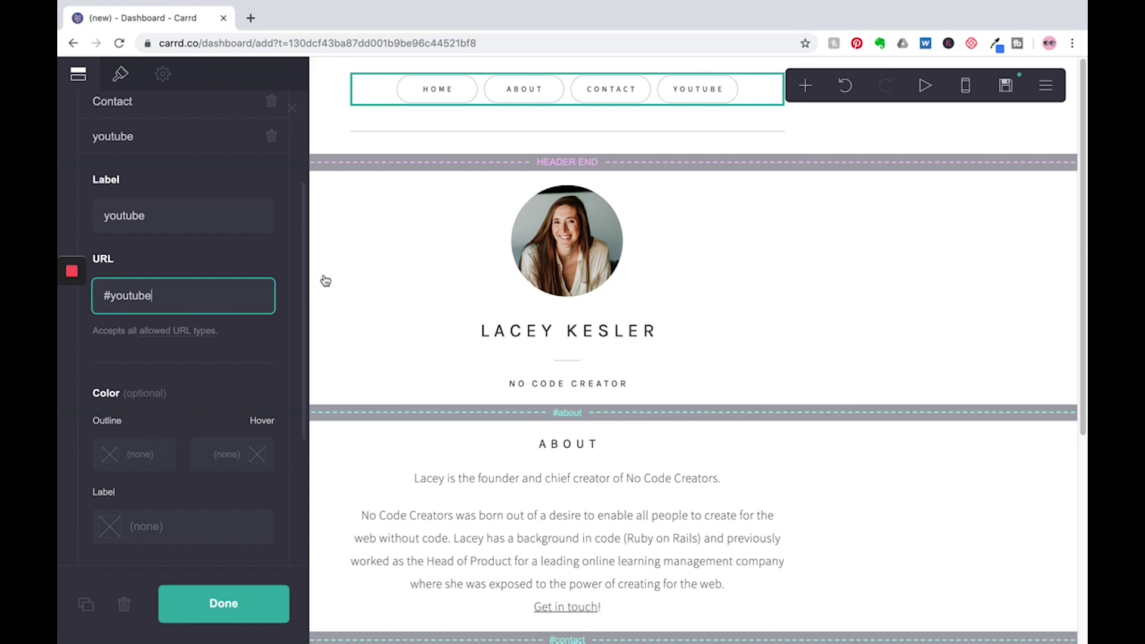
scroll(621, 440, down, 5)
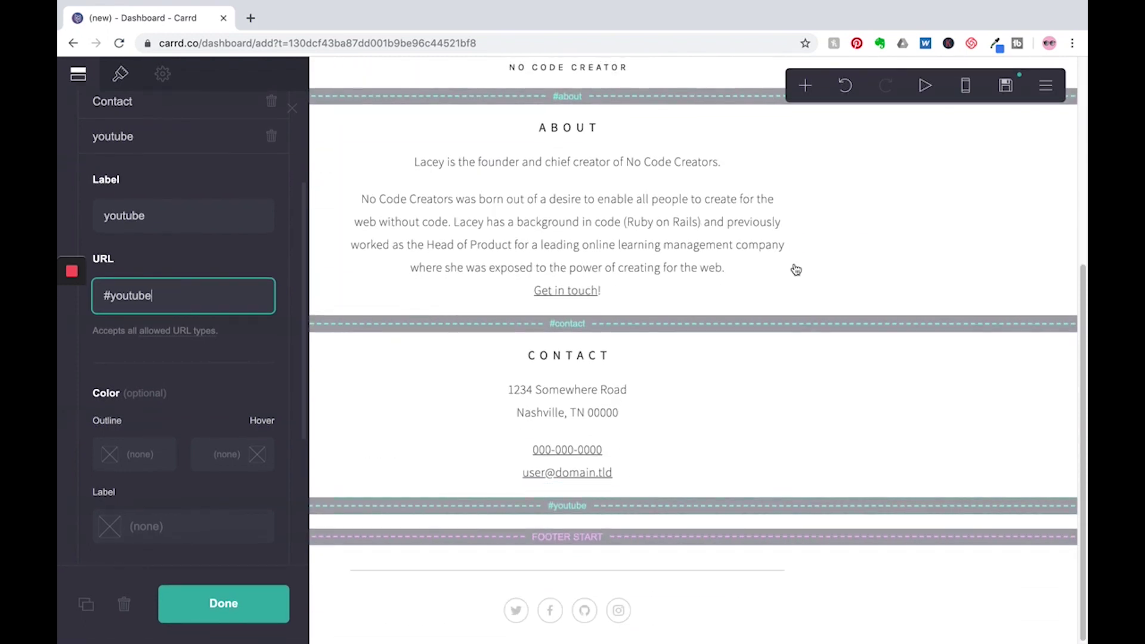
- Add a video element of type Embed and paste in the YouTube video link
click(818, 80)
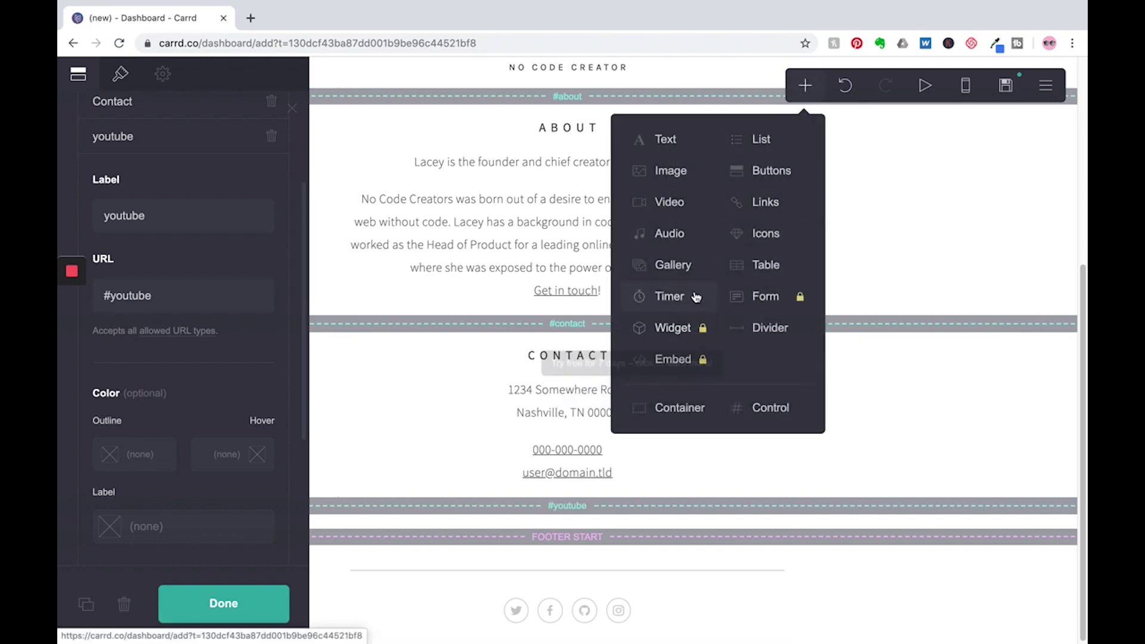
click(671, 203)
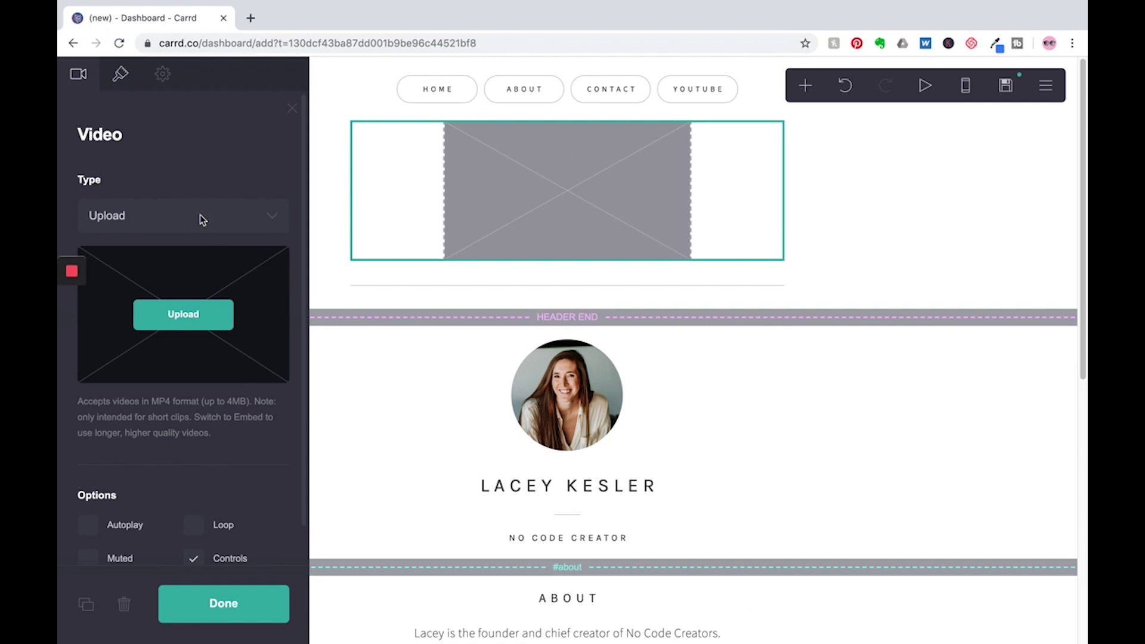
click(199, 214)
key(Escape)
key(Down)
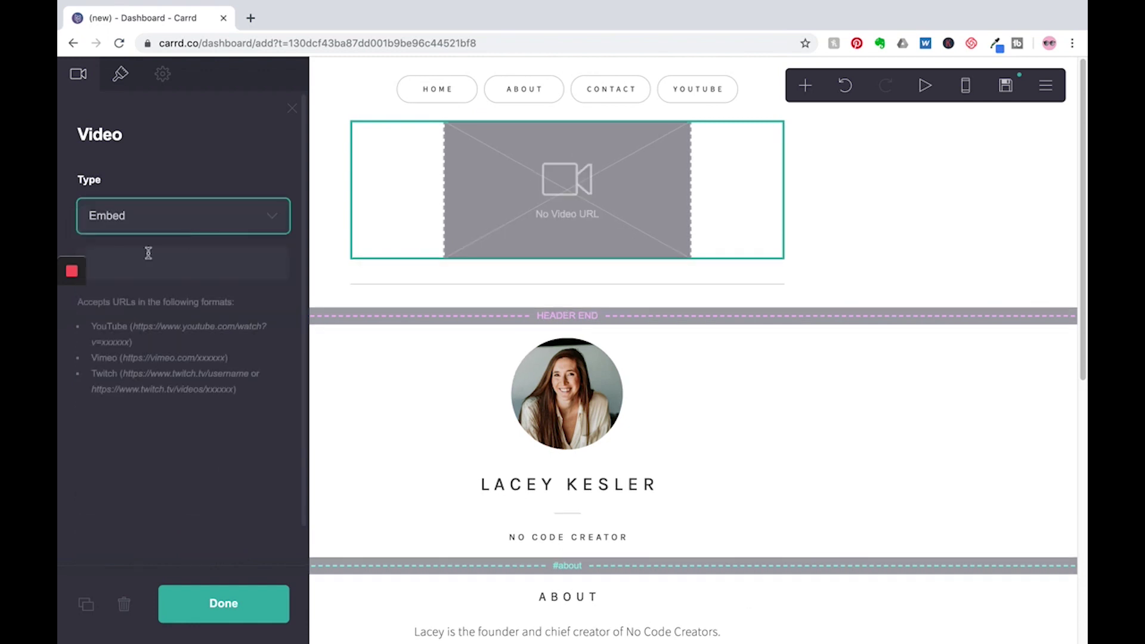
click(187, 272)
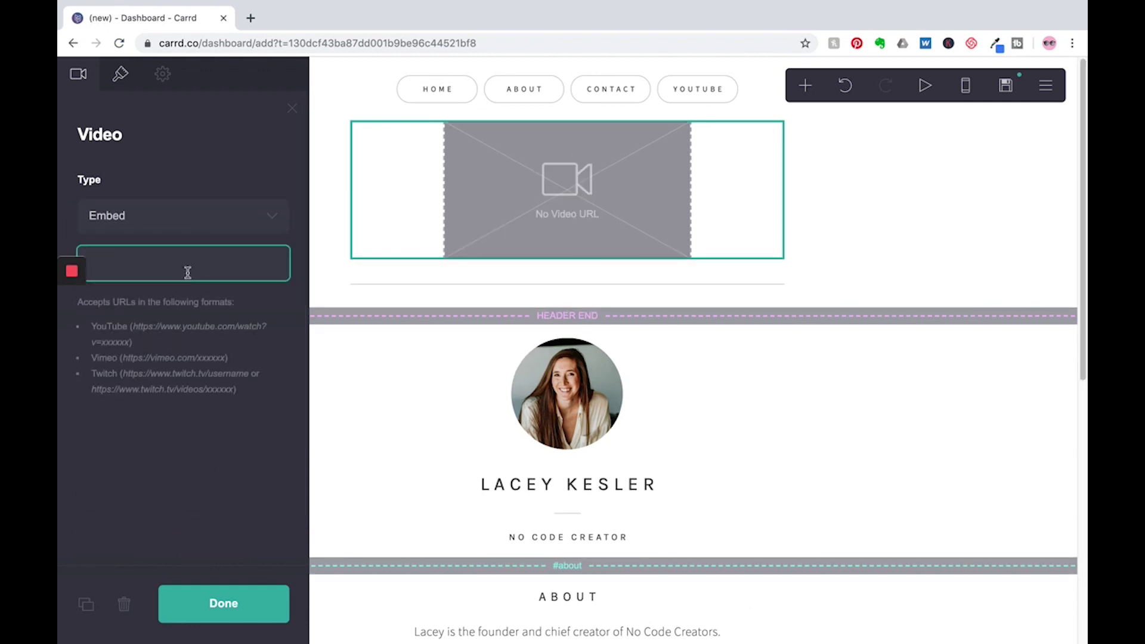
text(https://www.youtube.com/watch?v=txsstezBhQY)
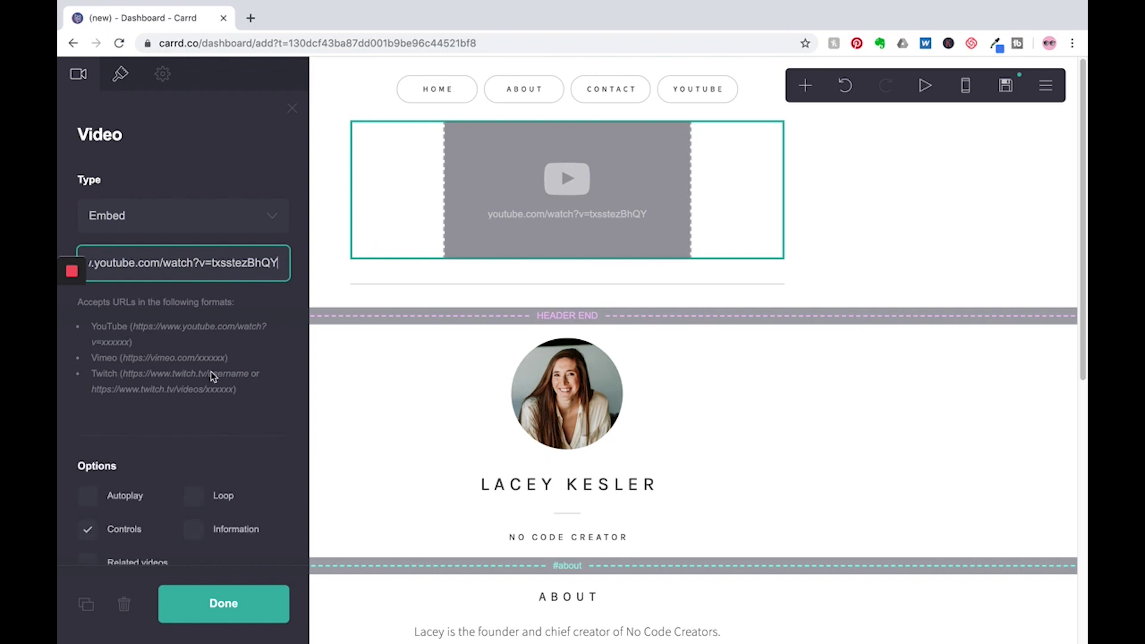
- Set the video to loop and autoplay with playback controls hidden
scroll(210, 371, down, 3)
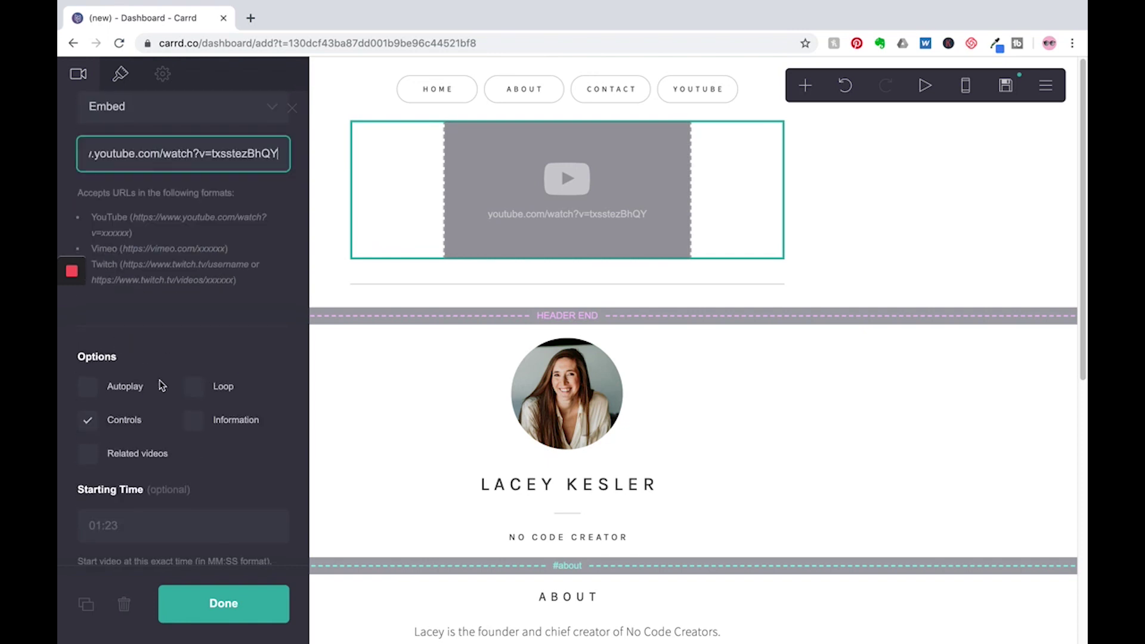
click(196, 388)
click(94, 424)
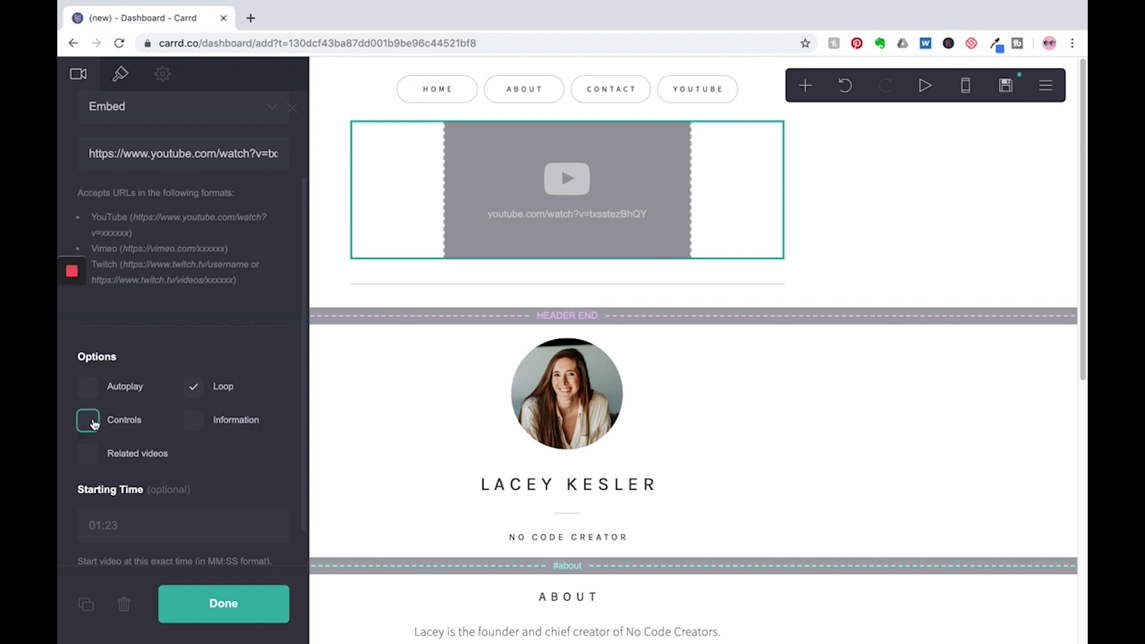
click(89, 388)
scroll(259, 370, down, 1)
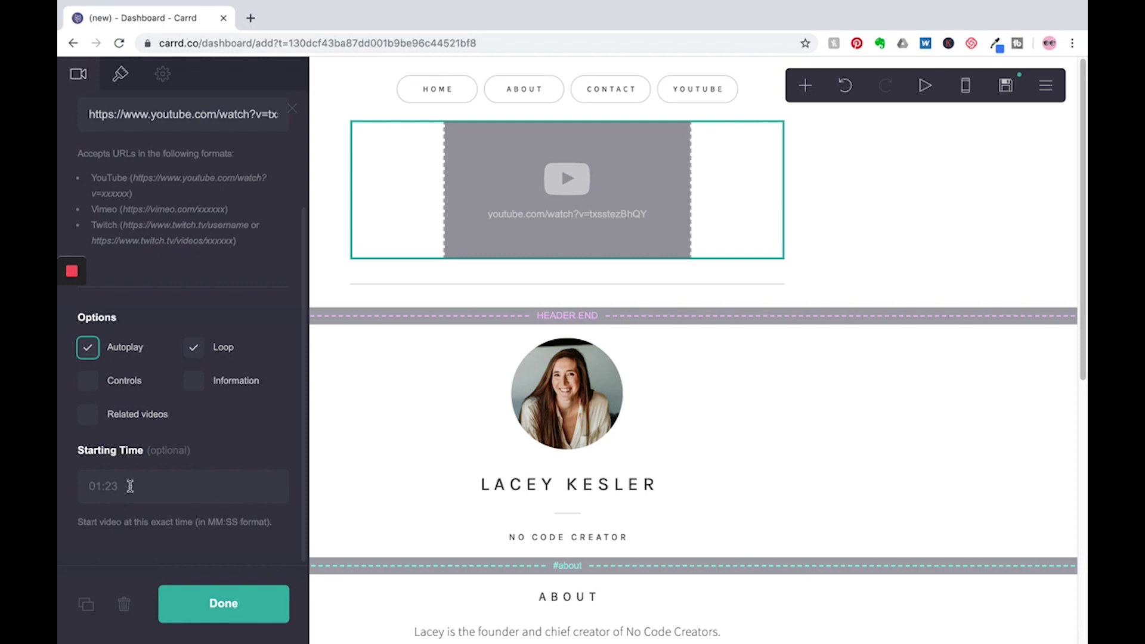
click(237, 615)
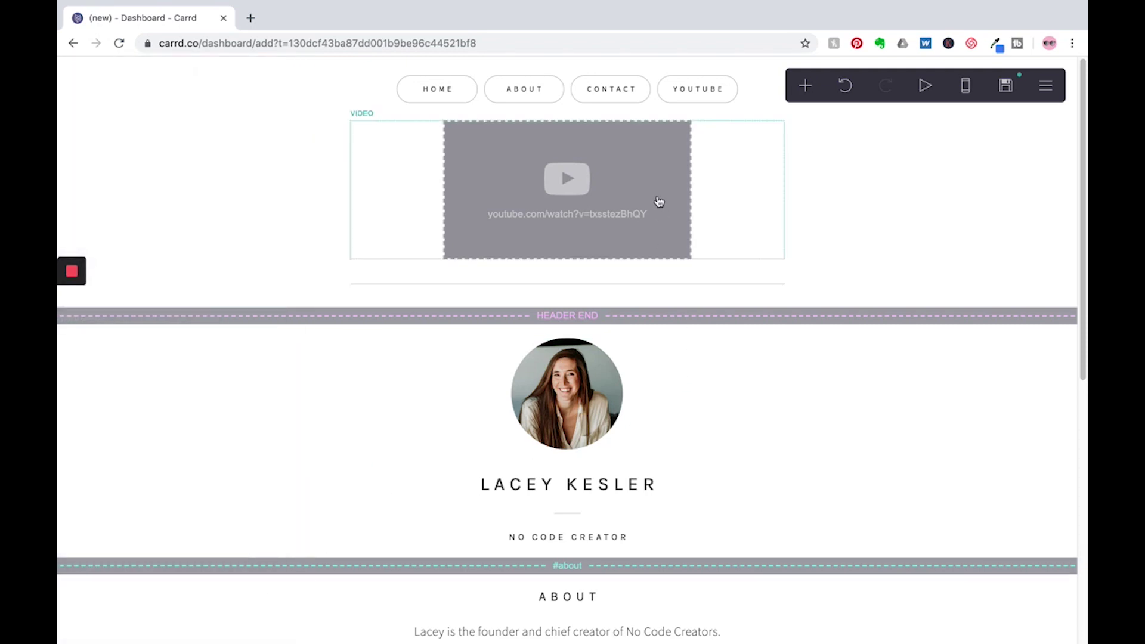
- Drag the video into the youtube section between Contact and the footer
drag(659, 201, 700, 525)
scroll(718, 513, down, 2)
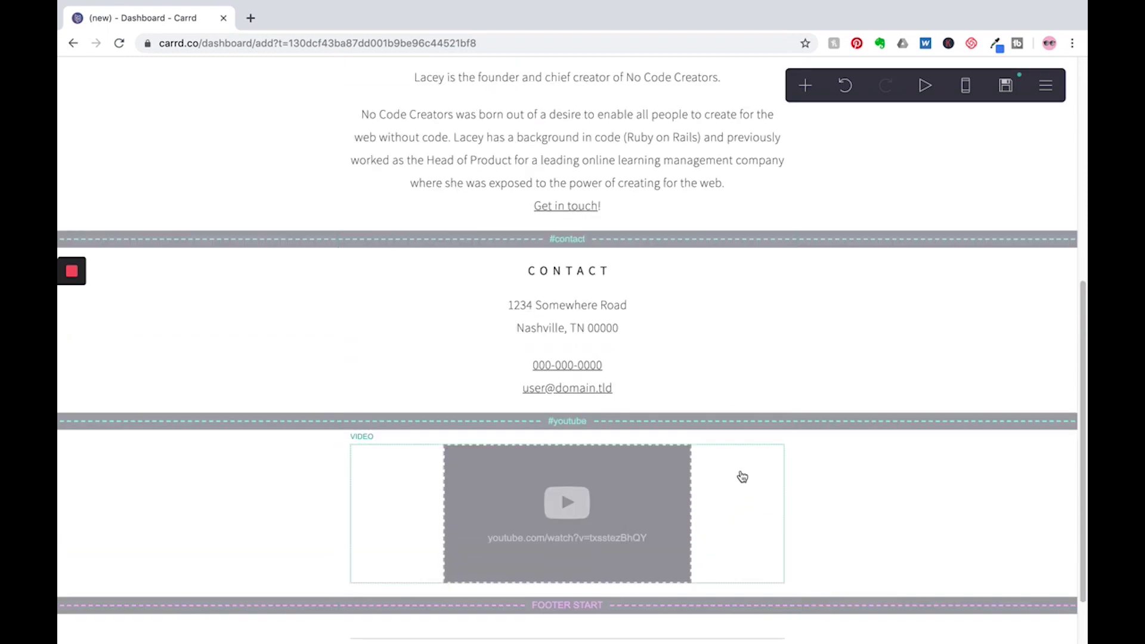
click(806, 85)
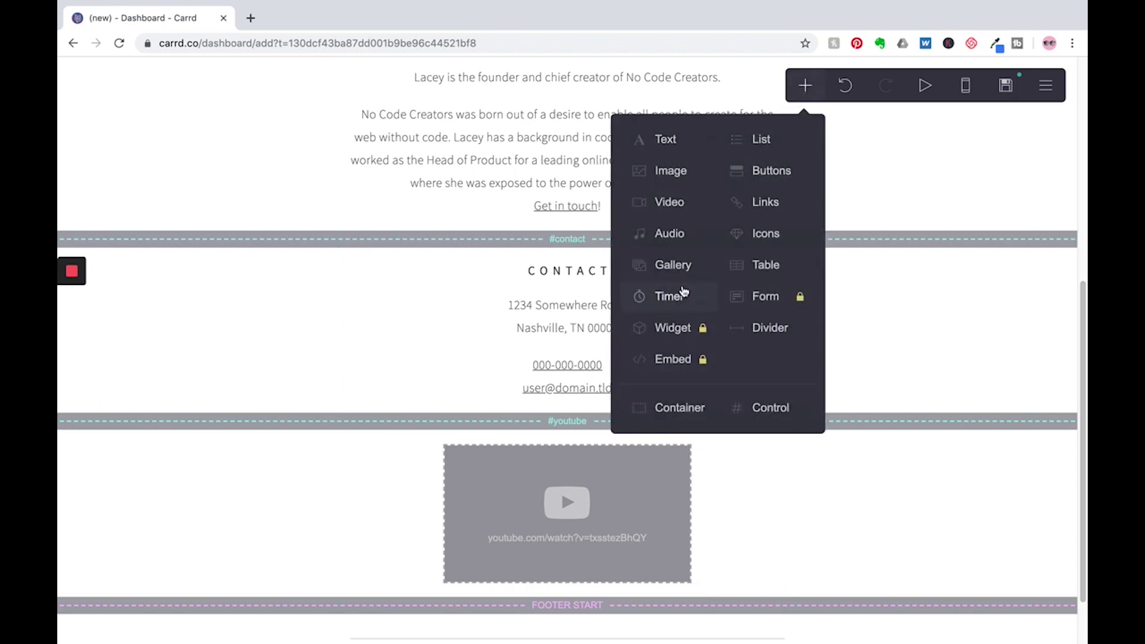
- Add a text element reading 'Check out my youtube video!' just above the video
click(667, 140)
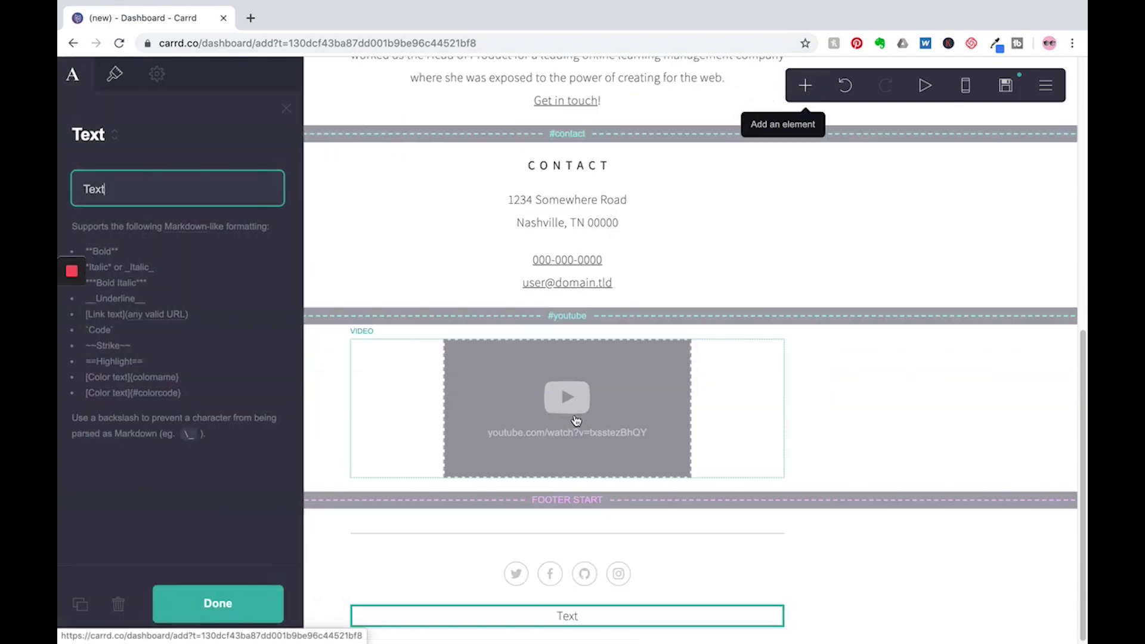
double_click(150, 192)
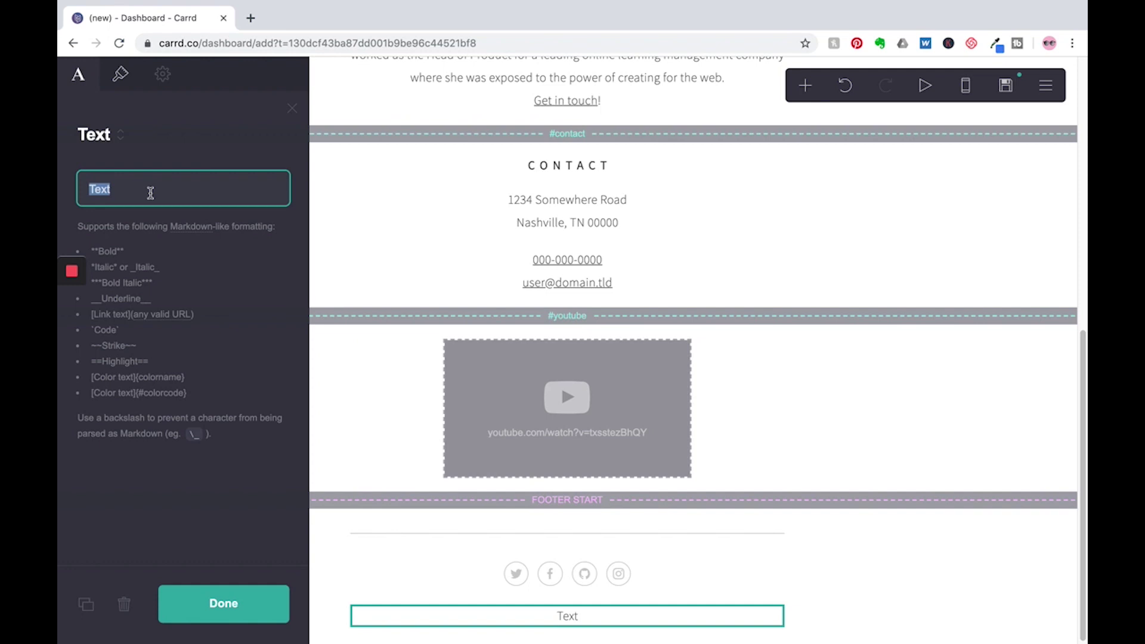
text(Check out my youtube)
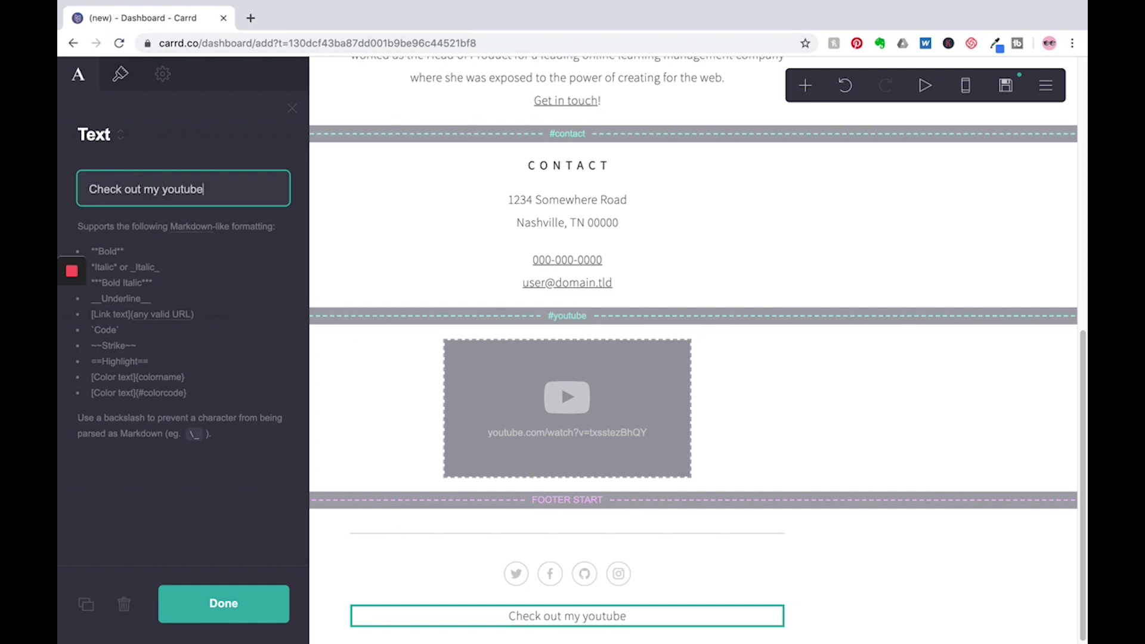
text( video!)
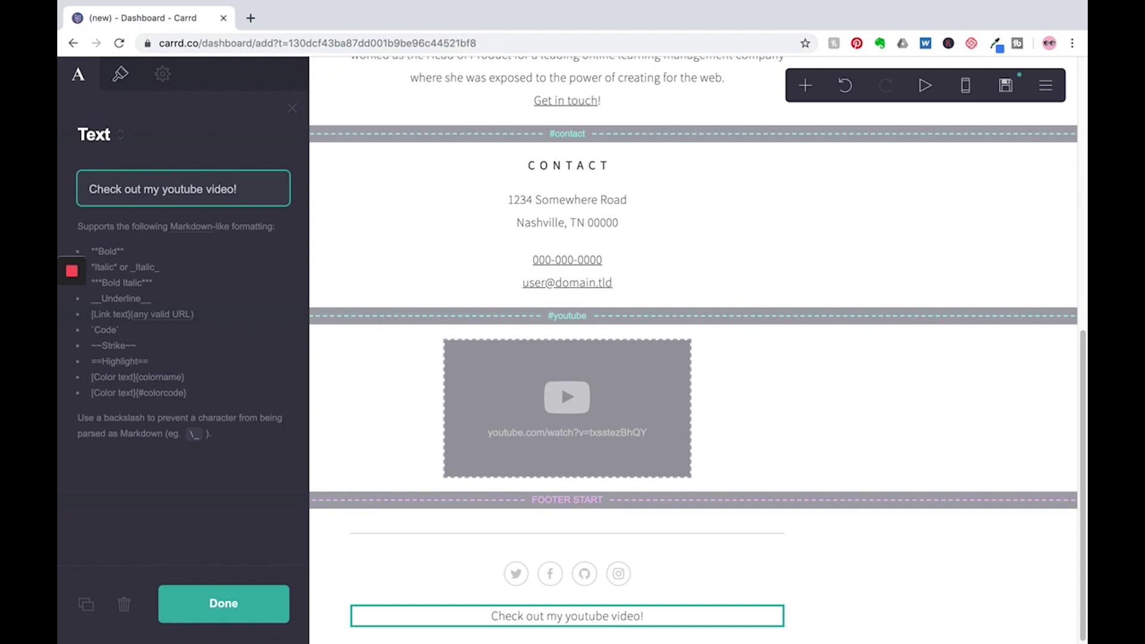
drag(671, 609, 648, 341)
- Set the heading's font to Karla
click(119, 74)
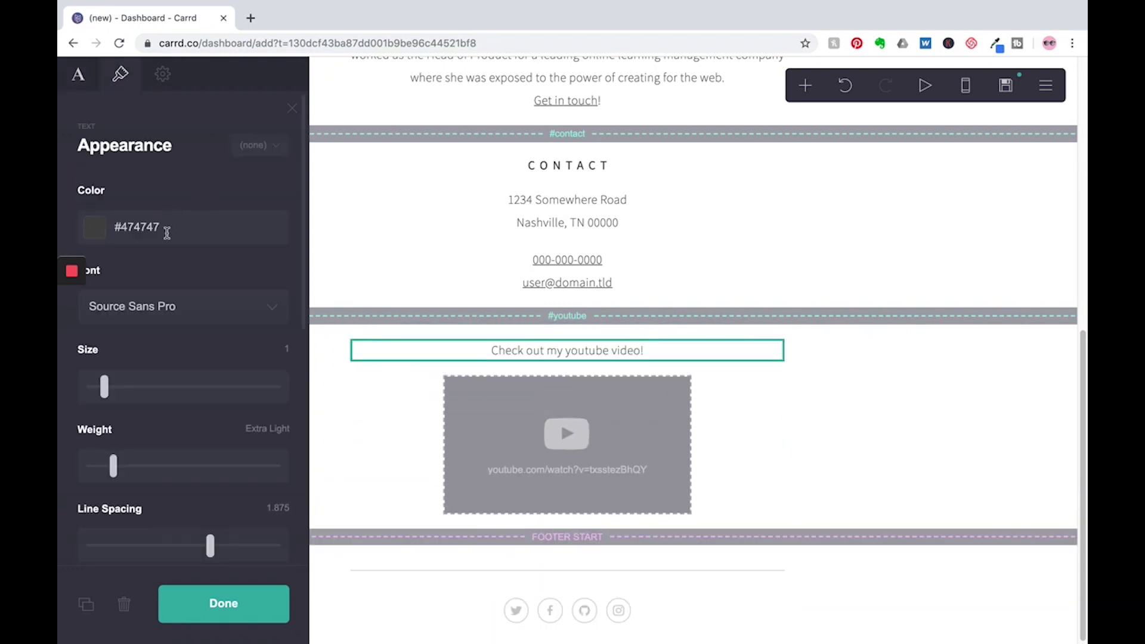
click(156, 308)
scroll(170, 50, up, 10)
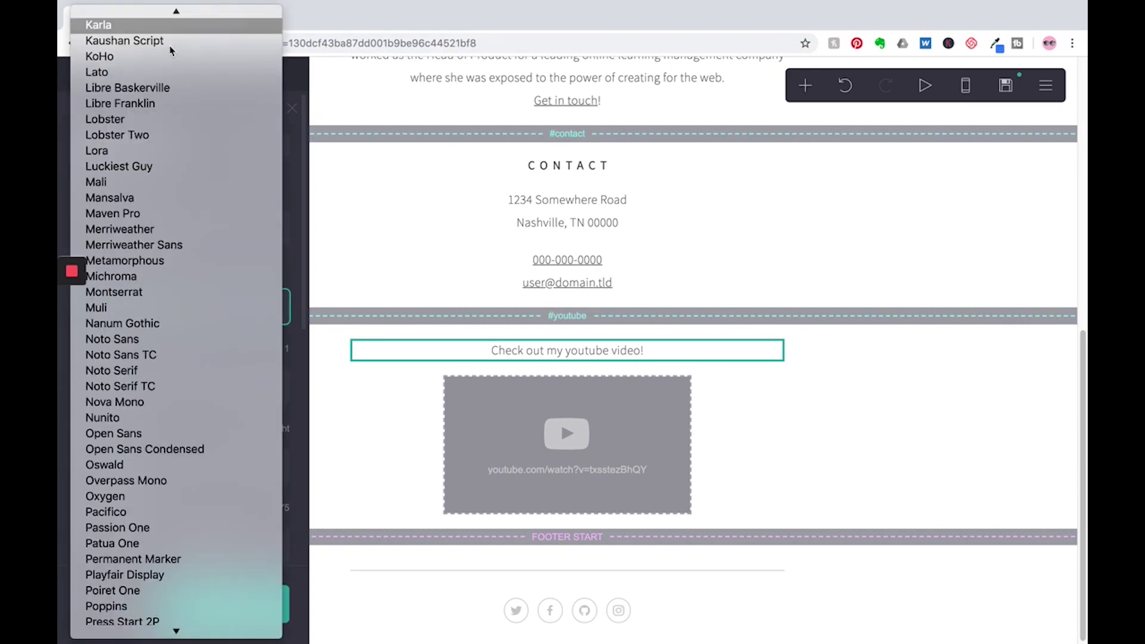
key(Return)
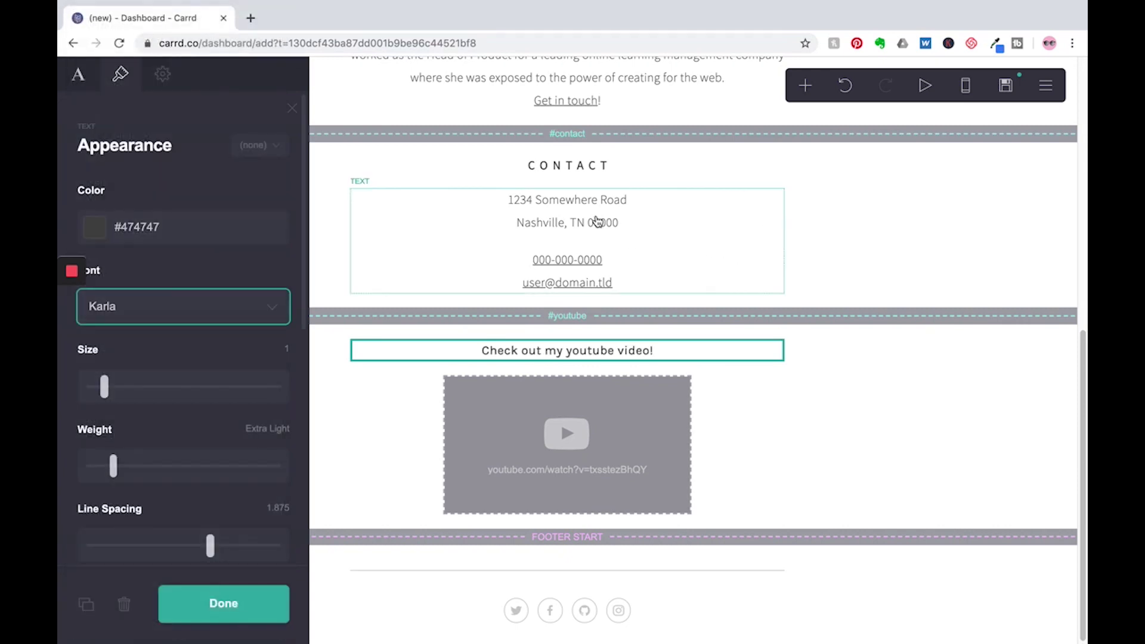
scroll(686, 231, up, 7)
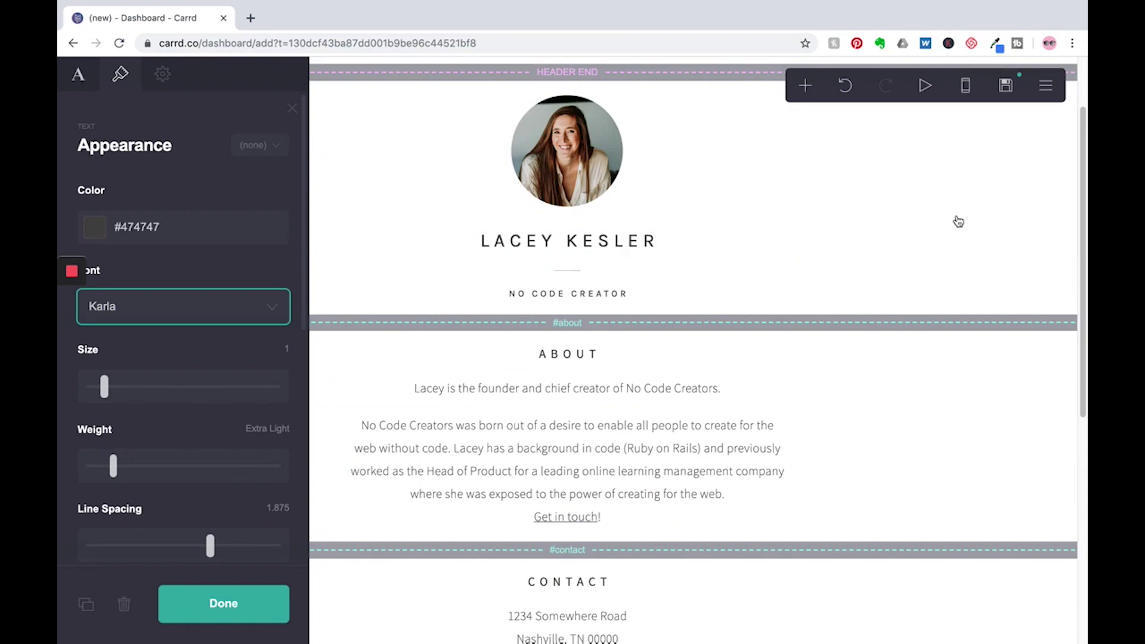
scroll(797, 262, down, 5)
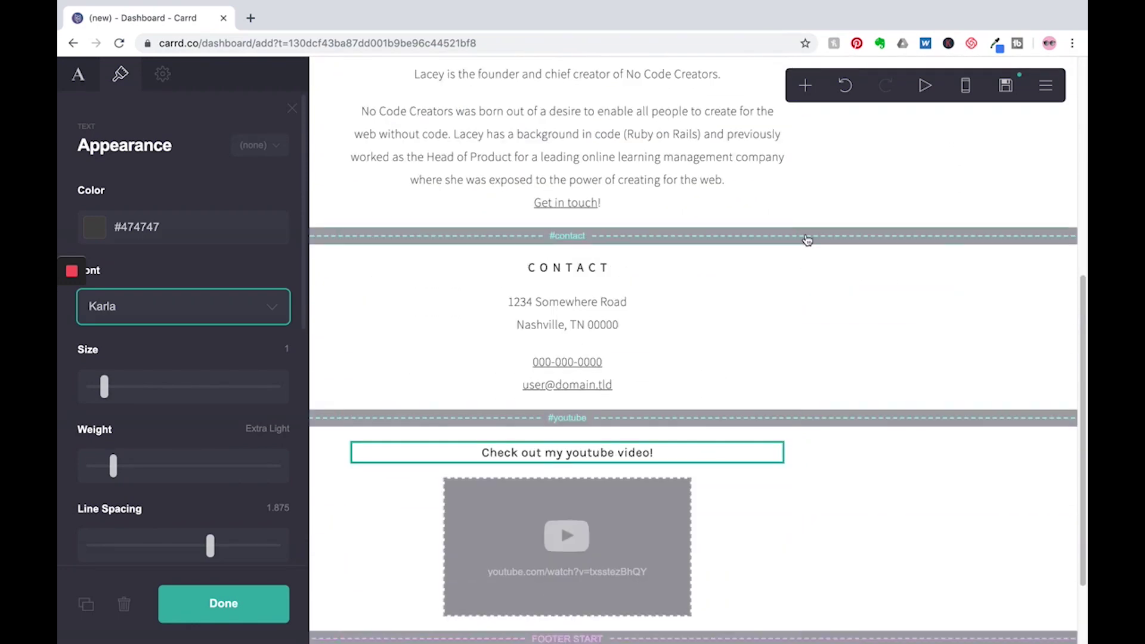
scroll(767, 230, down, 2)
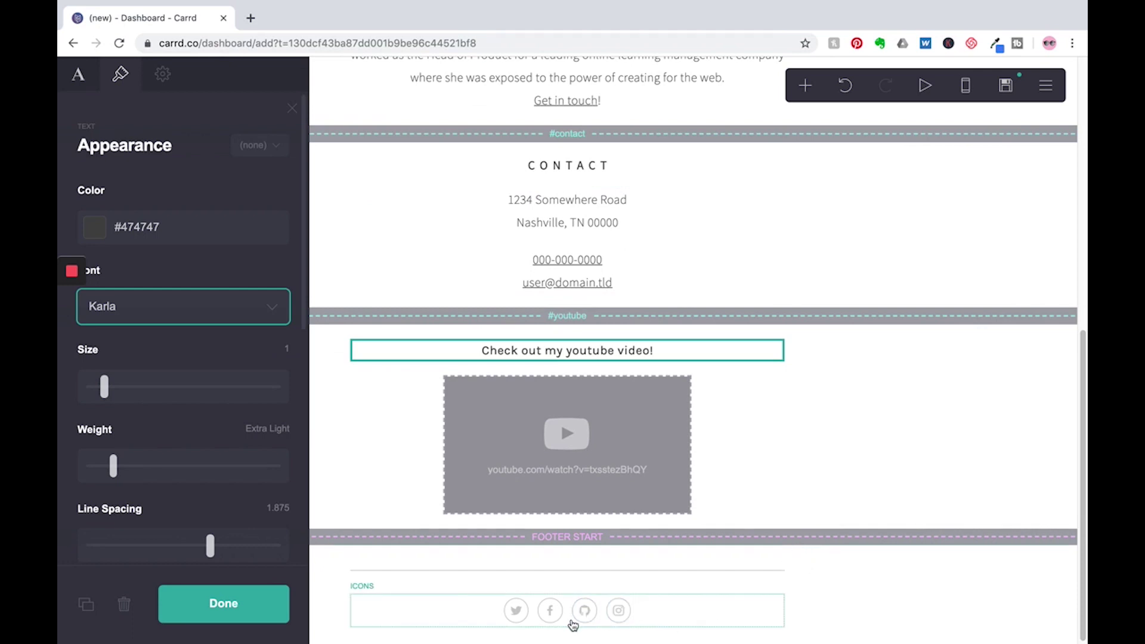
- Append '/nocodecreators' to the footer Twitter icon's link
click(593, 618)
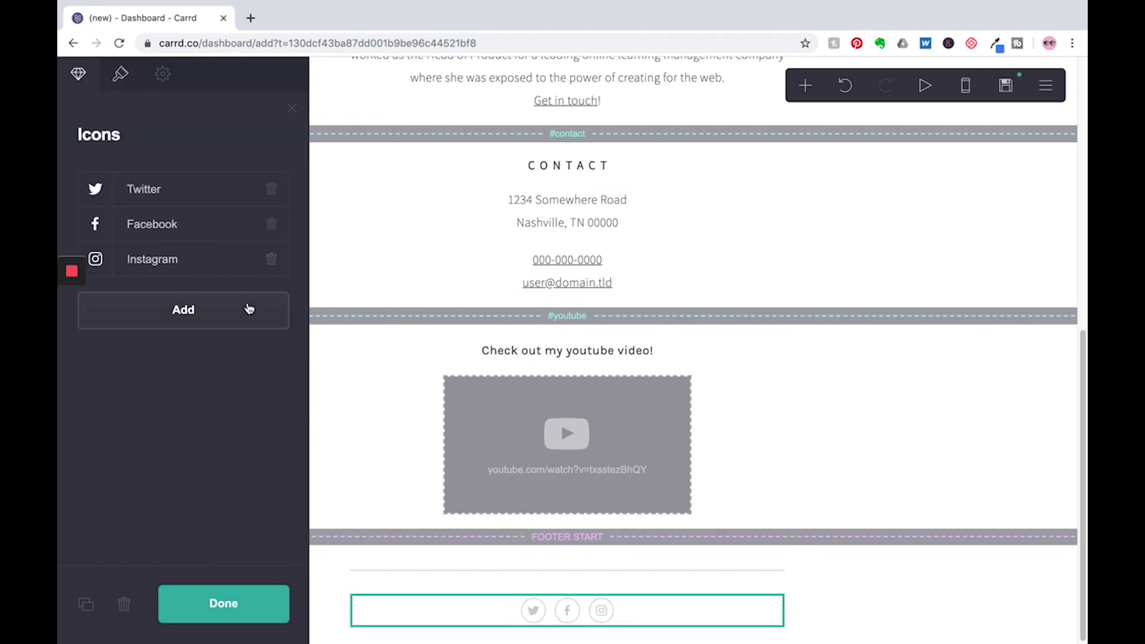
click(173, 190)
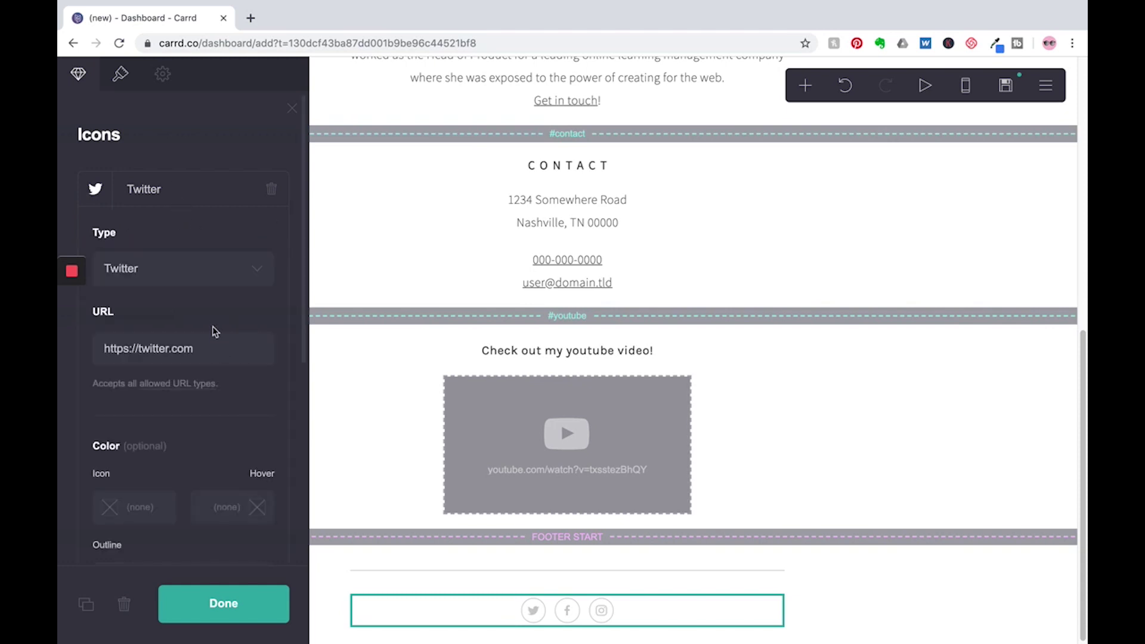
click(217, 350)
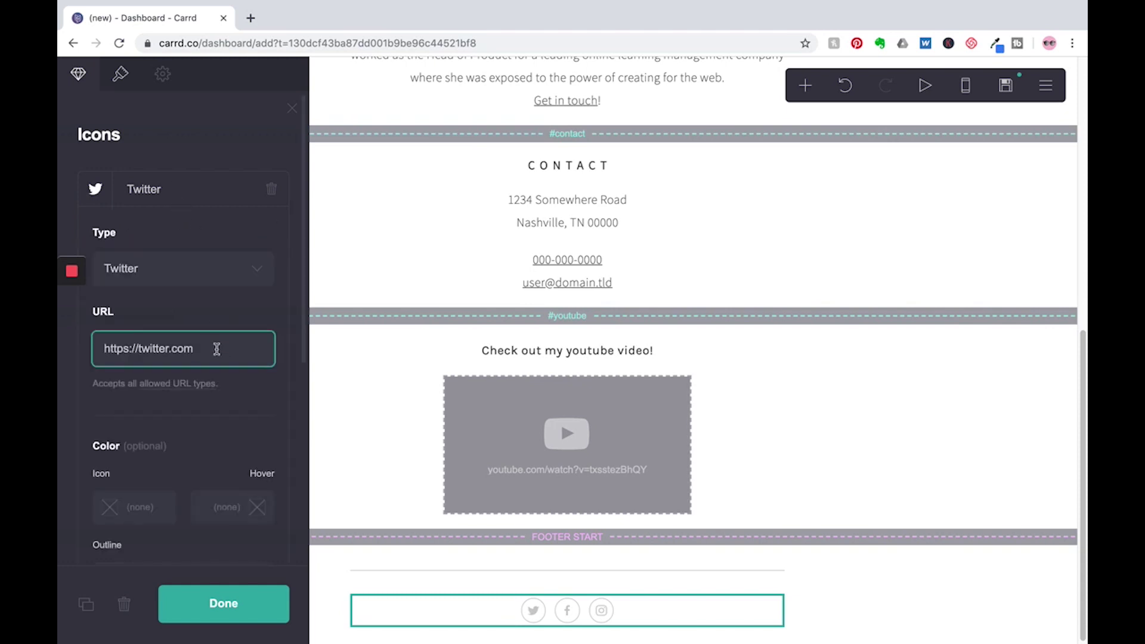
text(/nocodecreators)
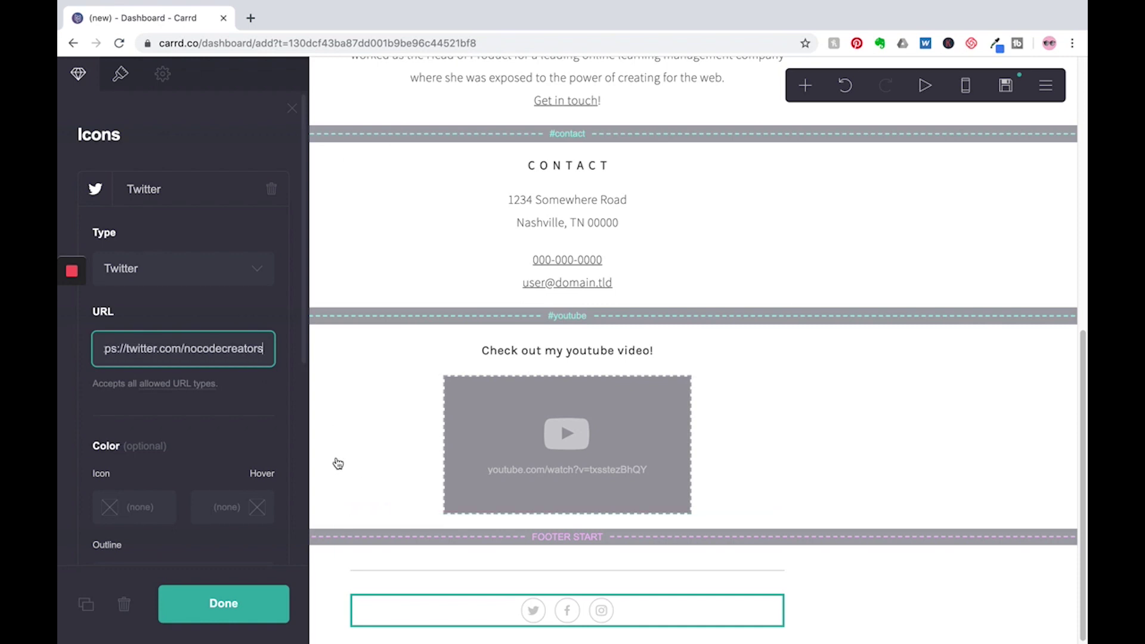
- Append '/group/nocodecreators' to the Facebook icon's link
scroll(238, 358, down, 6)
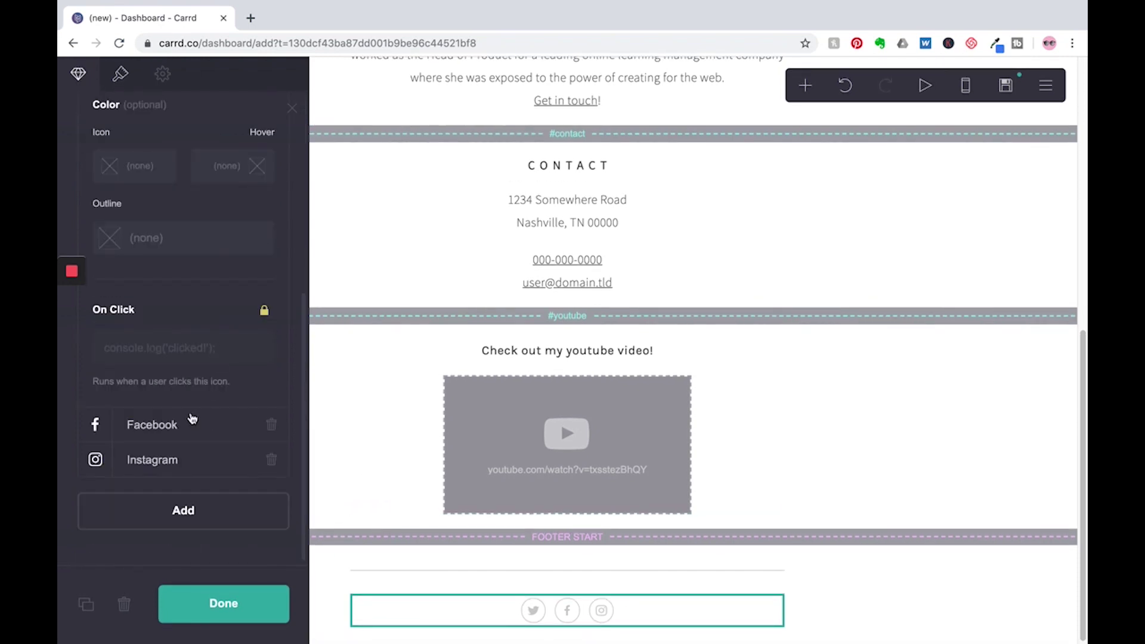
click(191, 421)
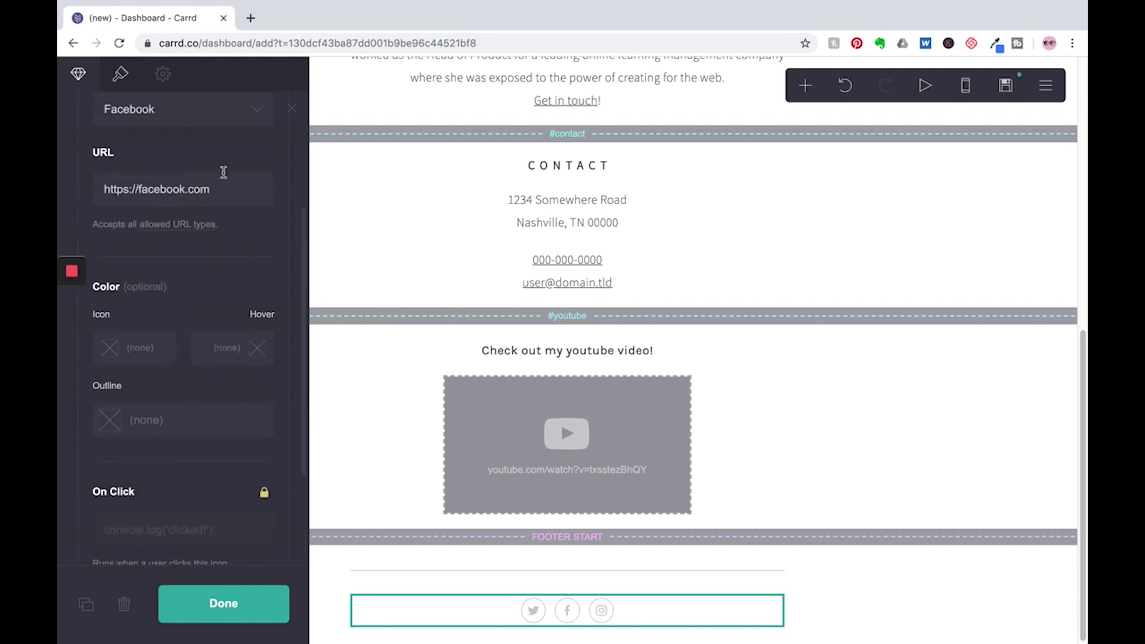
click(224, 188)
text(/grou)
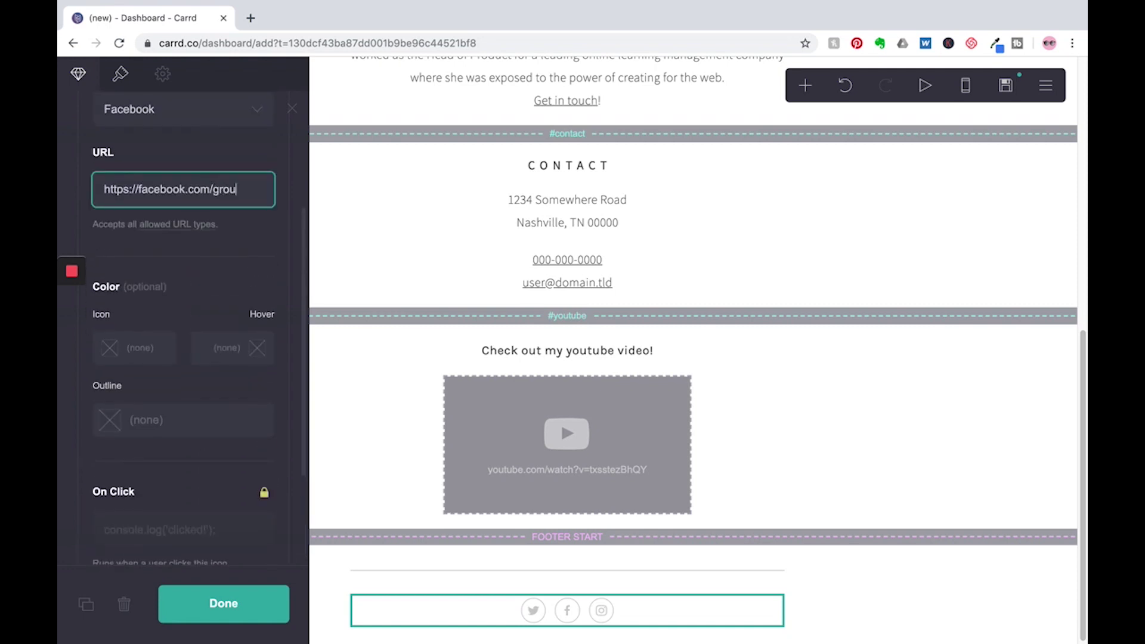
text(p/nocodecreators)
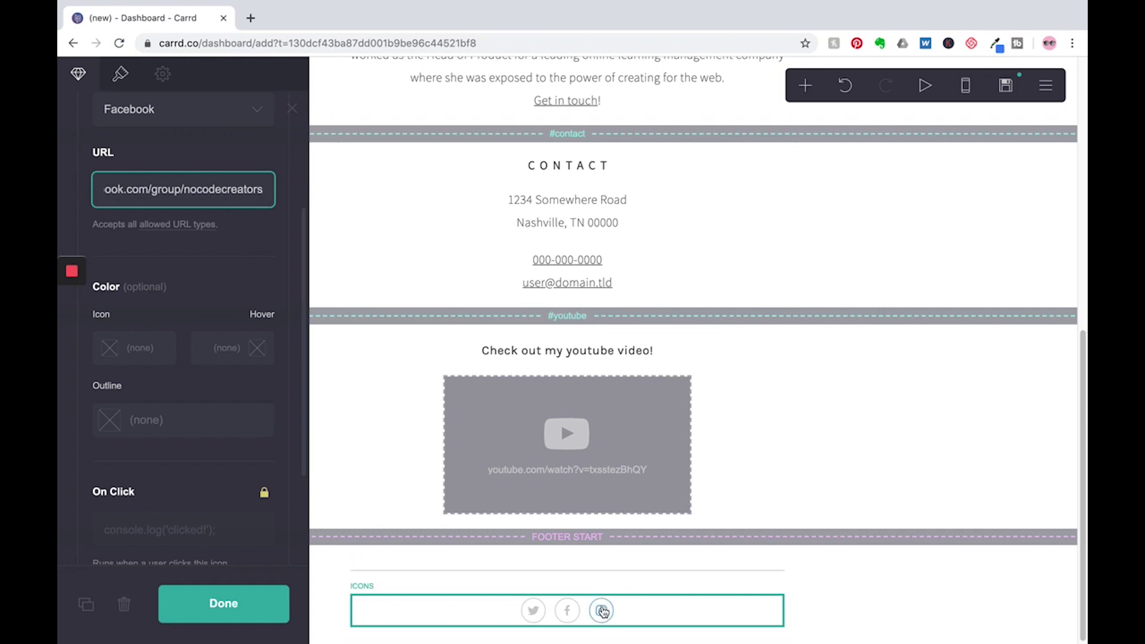
- Append '/nocodecreators' to the Instagram icon's link and close the icon settings
scroll(227, 422, down, 3)
scroll(194, 466, up, 1)
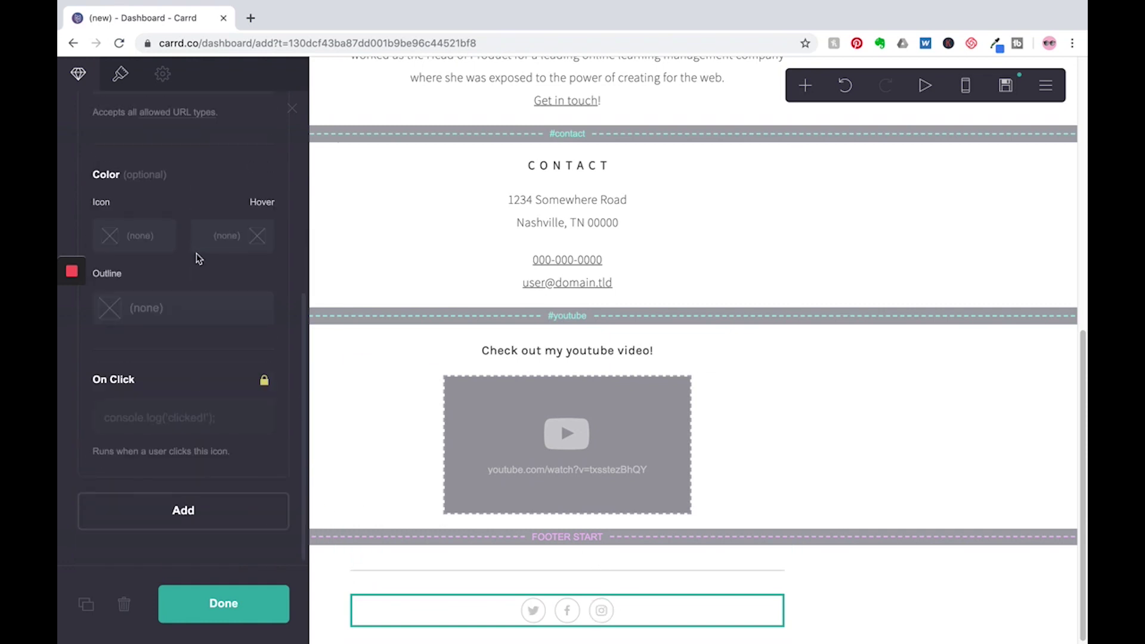
scroll(198, 226, up, 5)
click(225, 234)
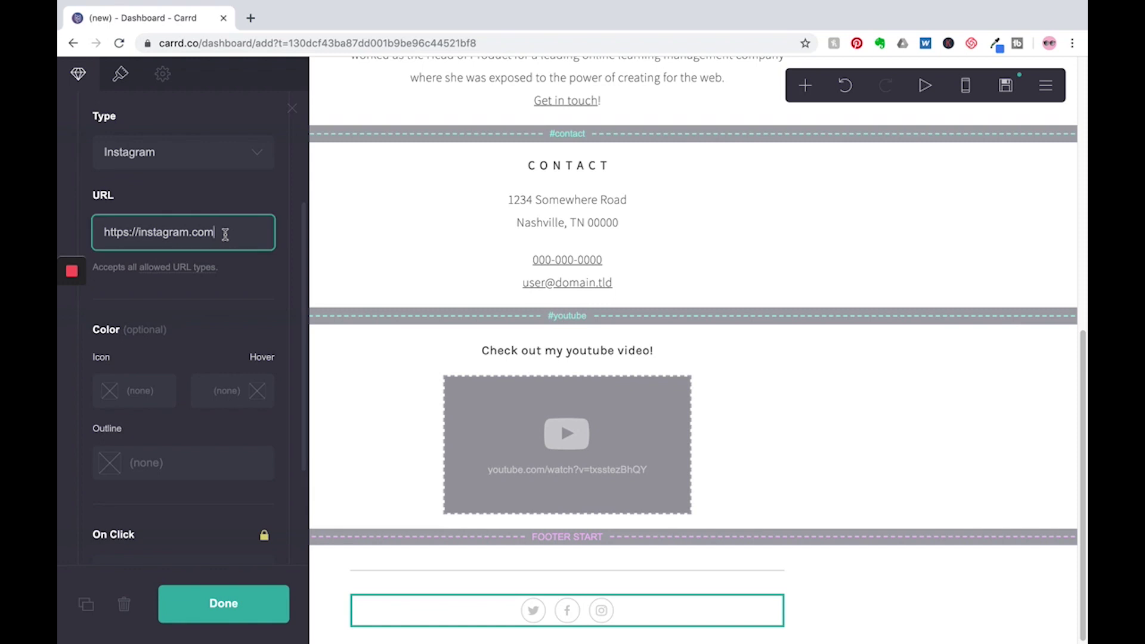
text(/nocodecreators)
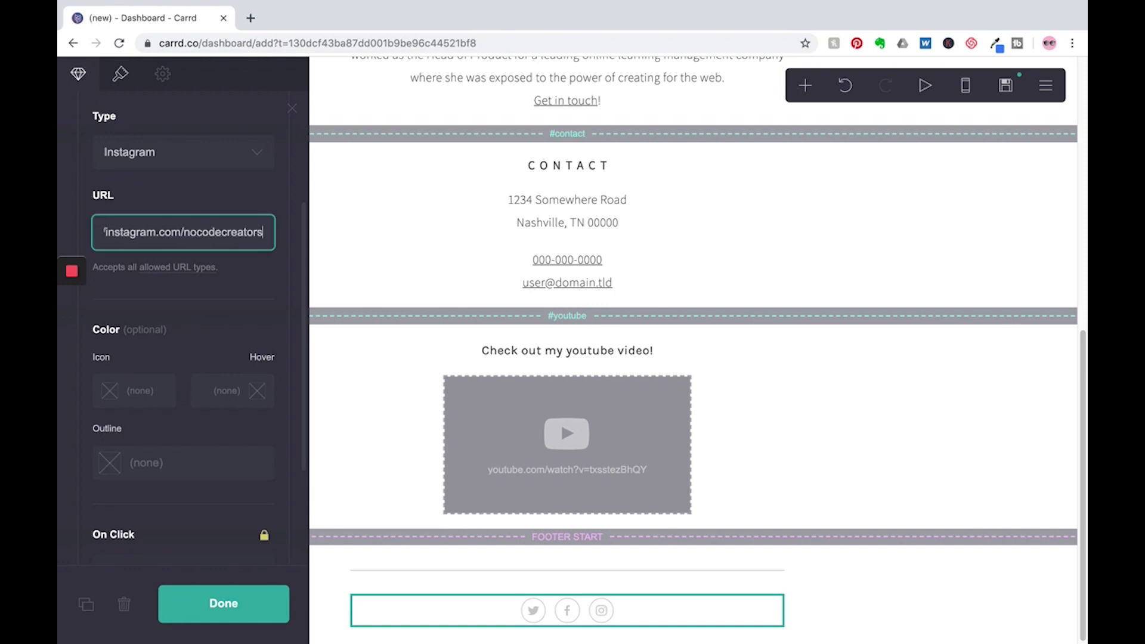
click(244, 599)
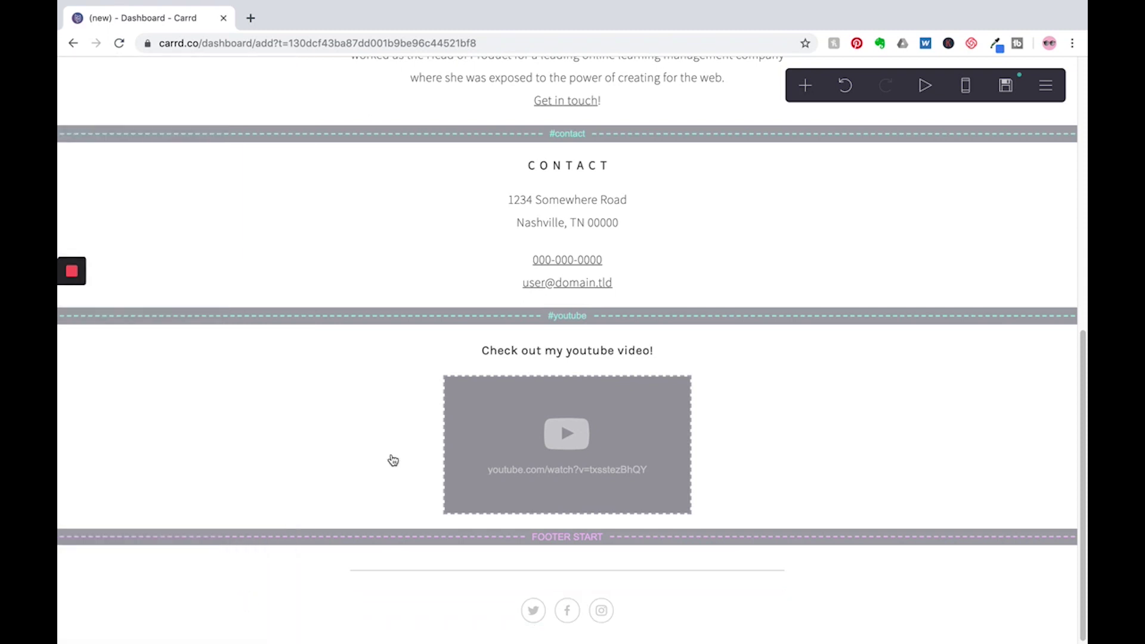
- Switch to mobile view and scroll through the phone layout of the page
click(966, 85)
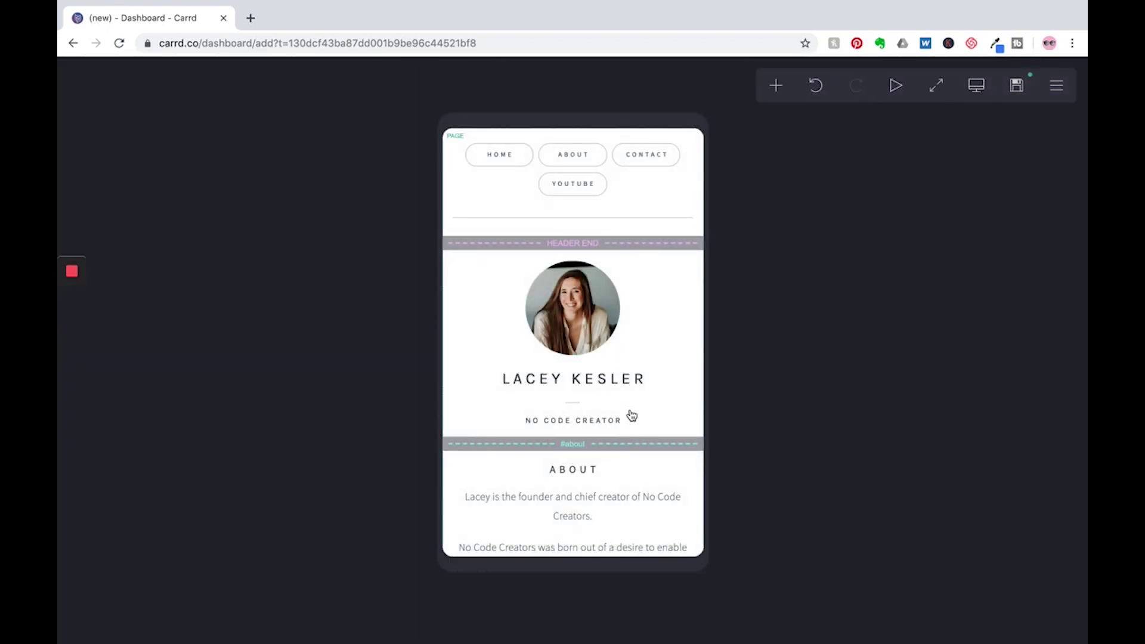
scroll(632, 416, down, 5)
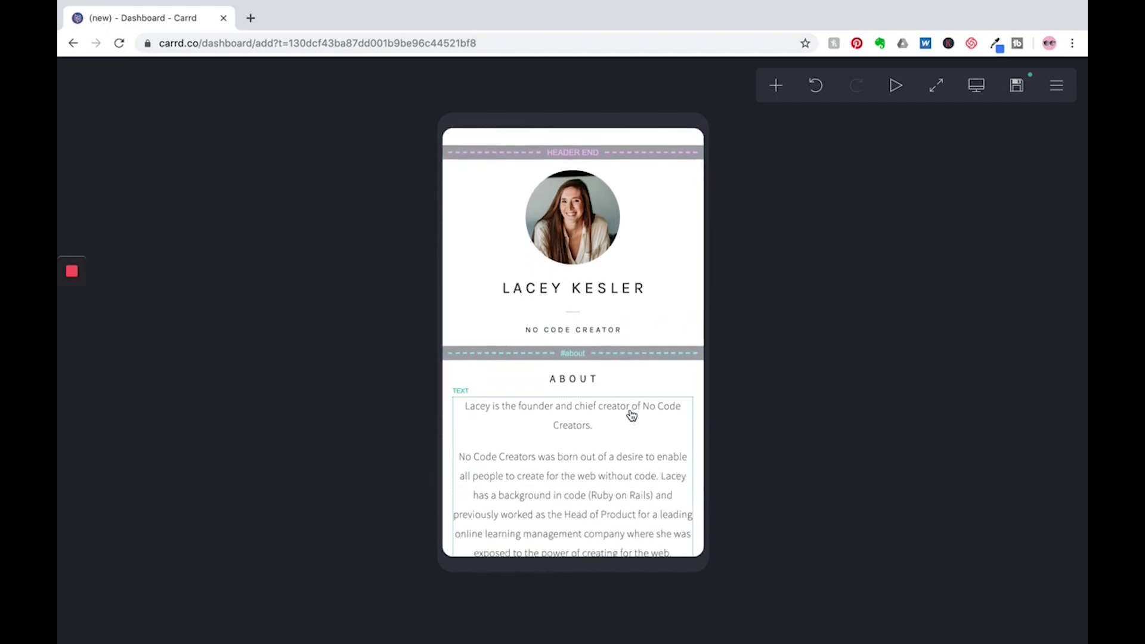
scroll(631, 415, down, 9)
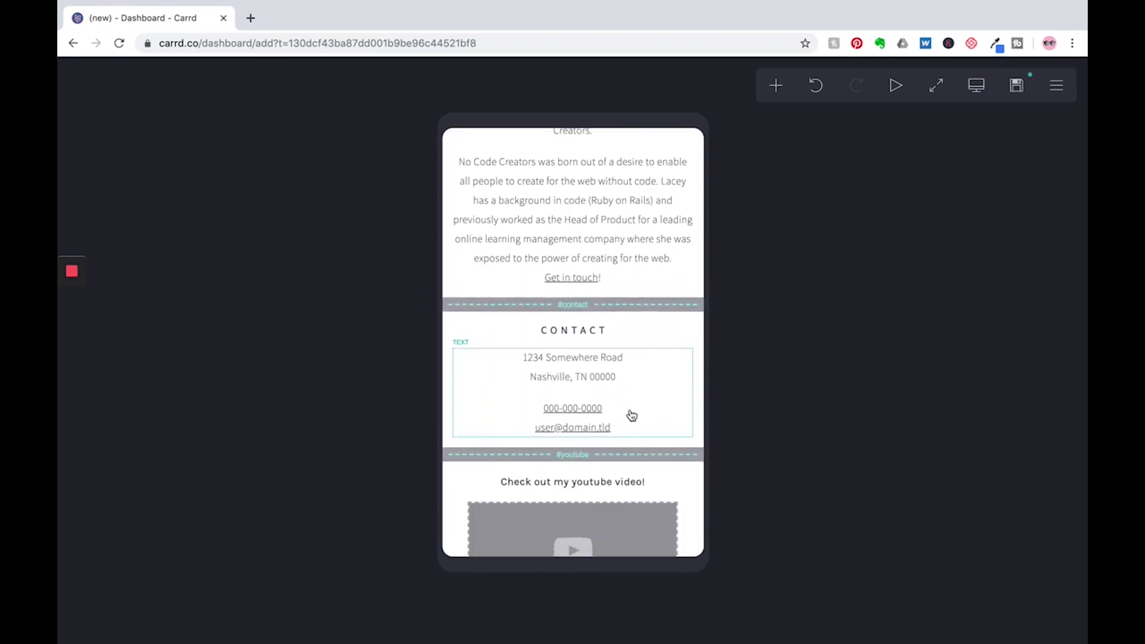
scroll(632, 416, down, 1)
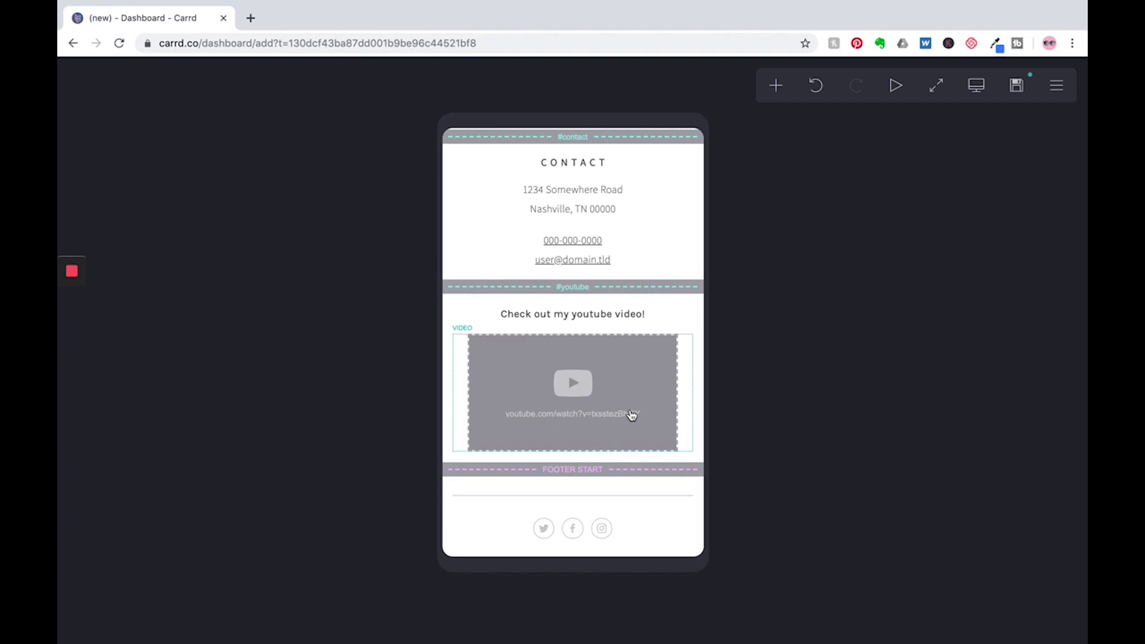
scroll(631, 416, up, 15)
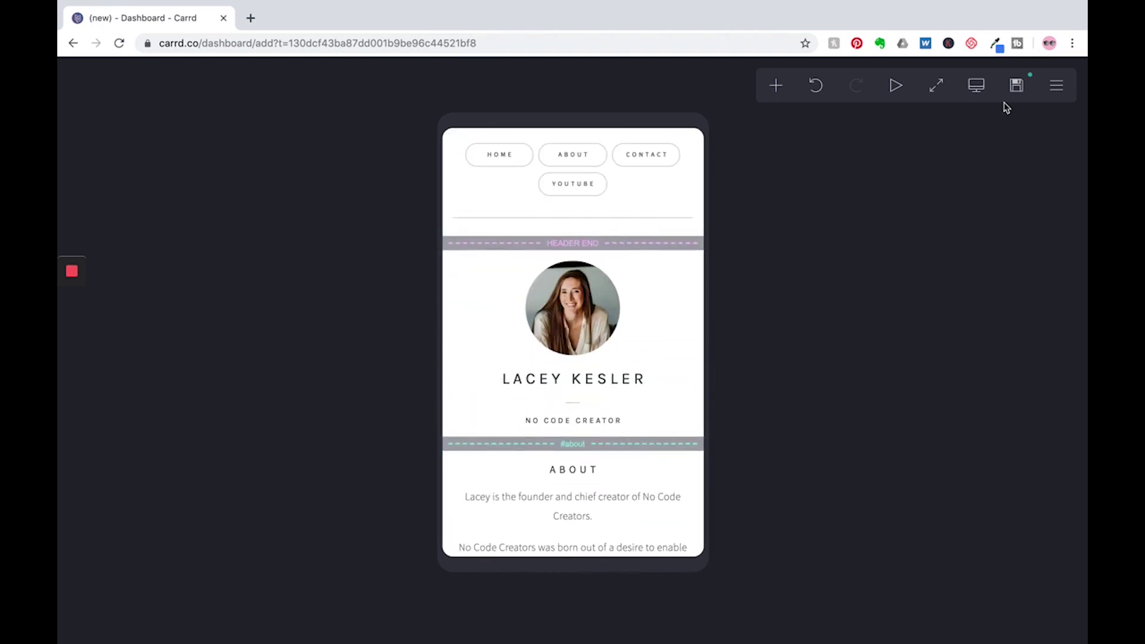
- Enter the site title and a profile description in the publish settings
click(1016, 85)
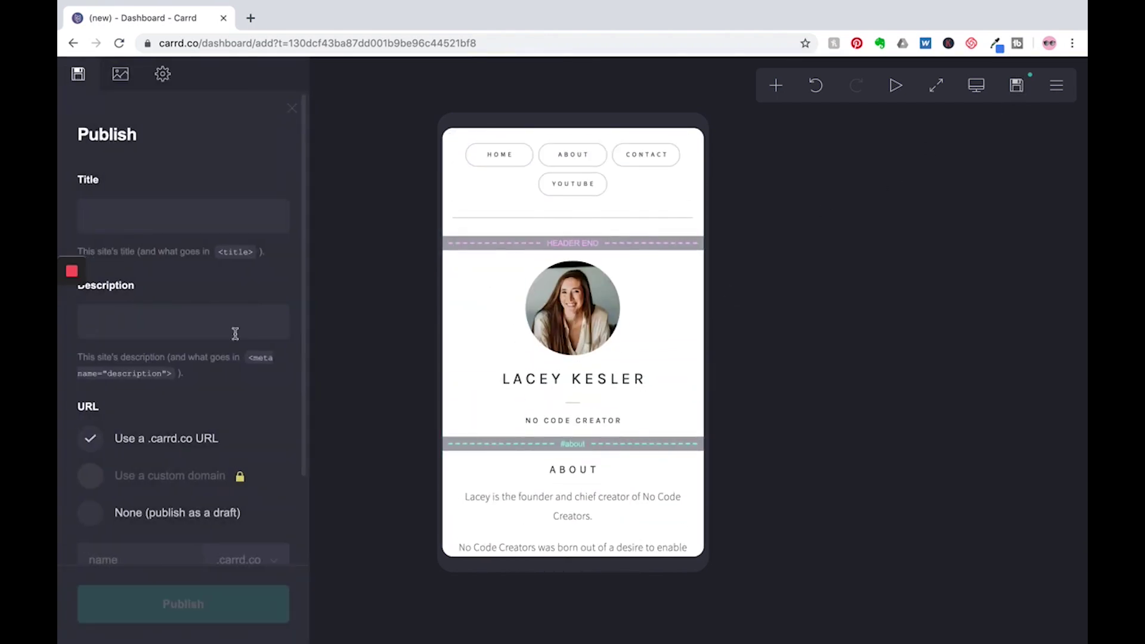
click(210, 217)
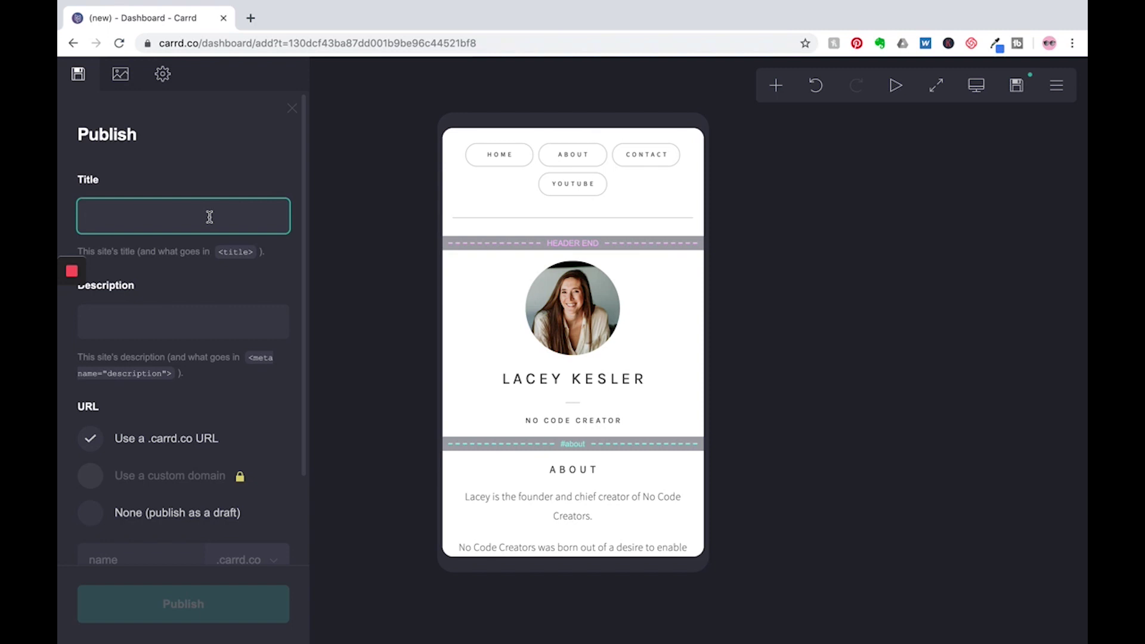
text(Lacey)
click(172, 324)
text(Prof)
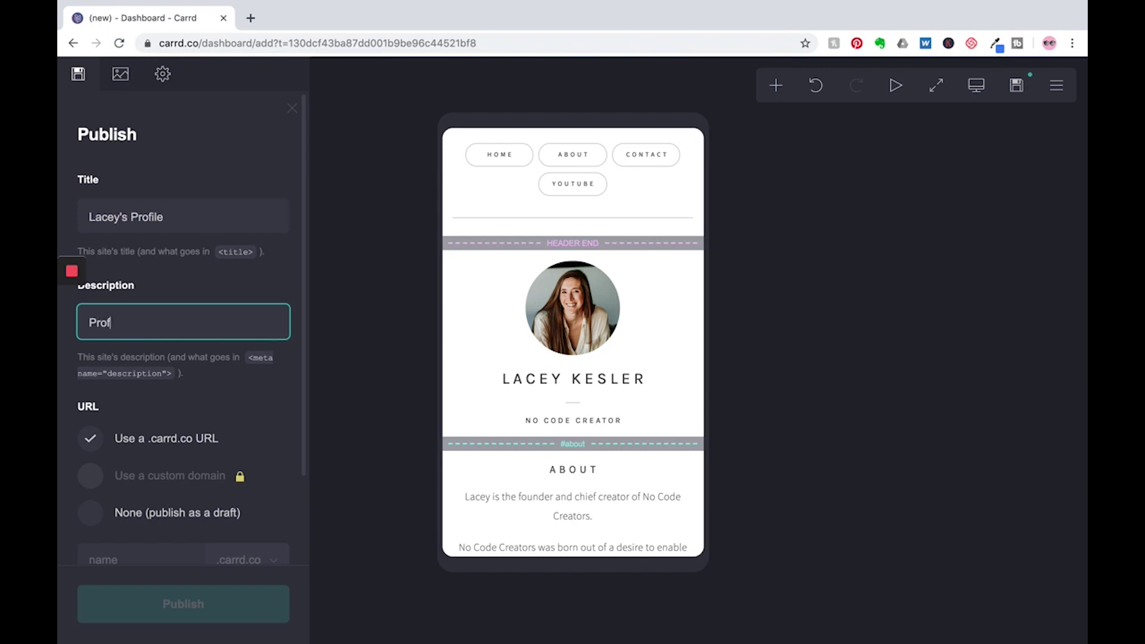
text(ile of Lacey Kesler)
- Publish the site at laceysamazingwebsite.carrd.co
scroll(224, 388, down, 1)
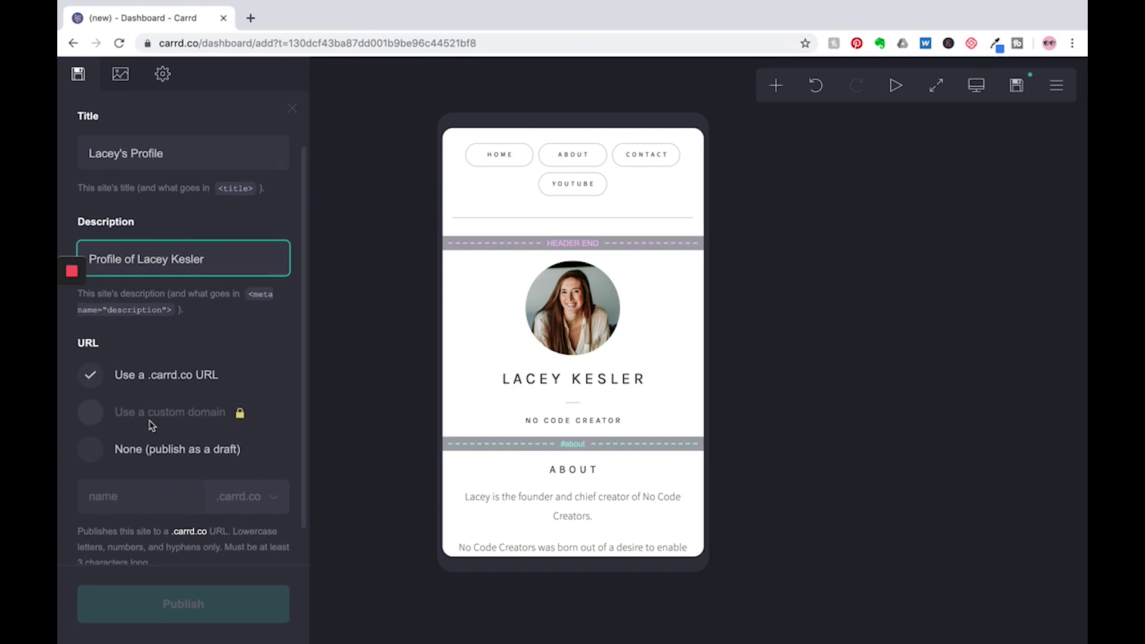
scroll(150, 423, down, 1)
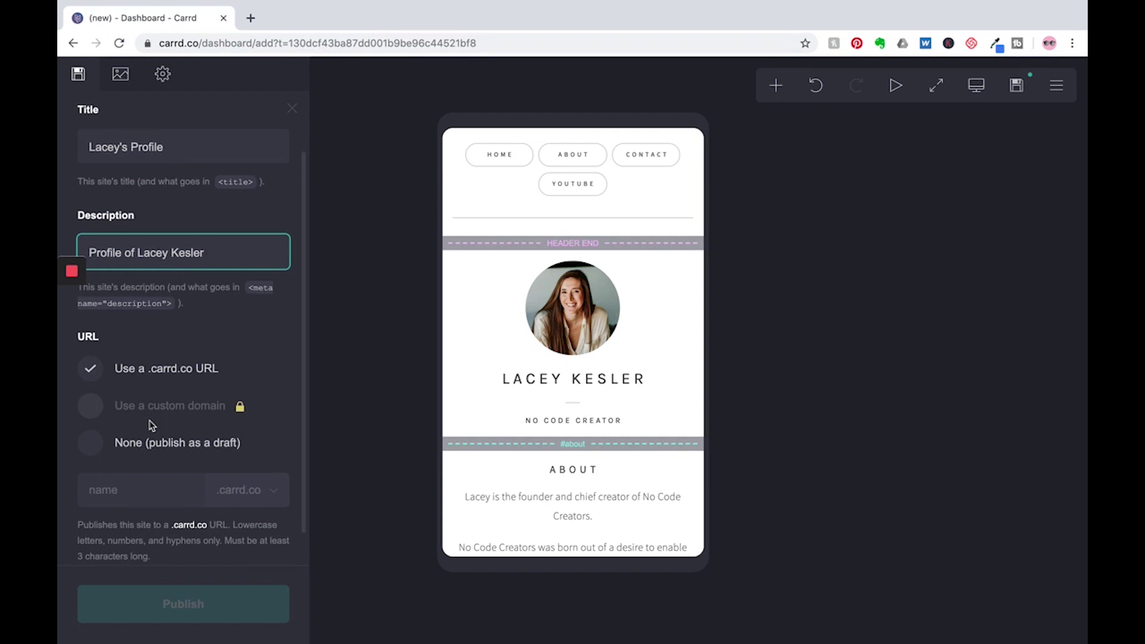
scroll(150, 425, down, 2)
click(144, 460)
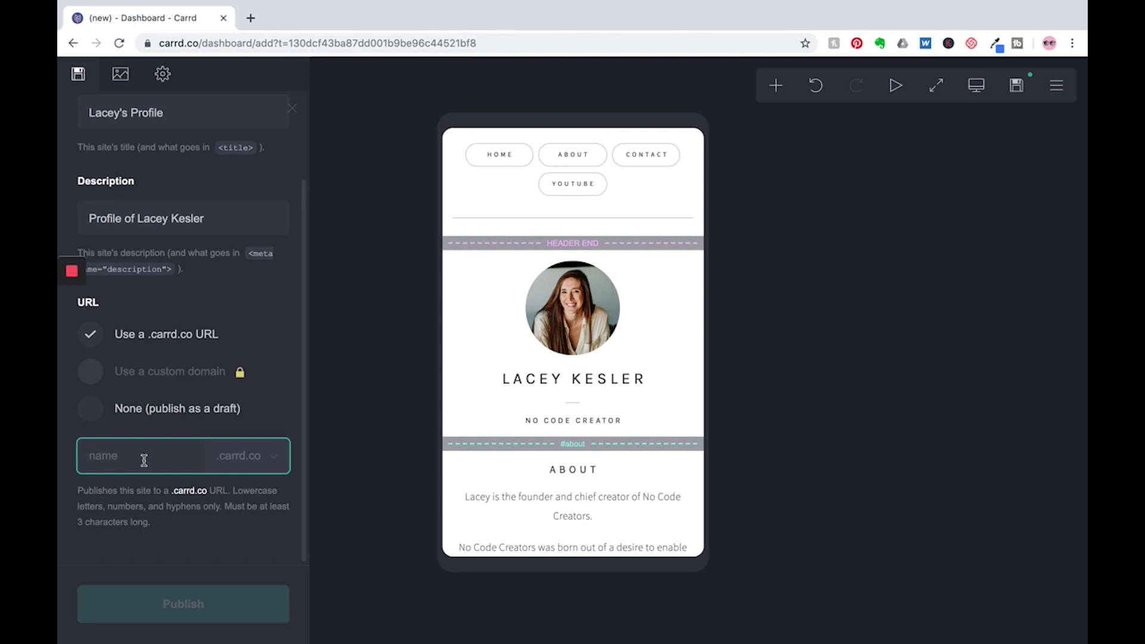
text(lace)
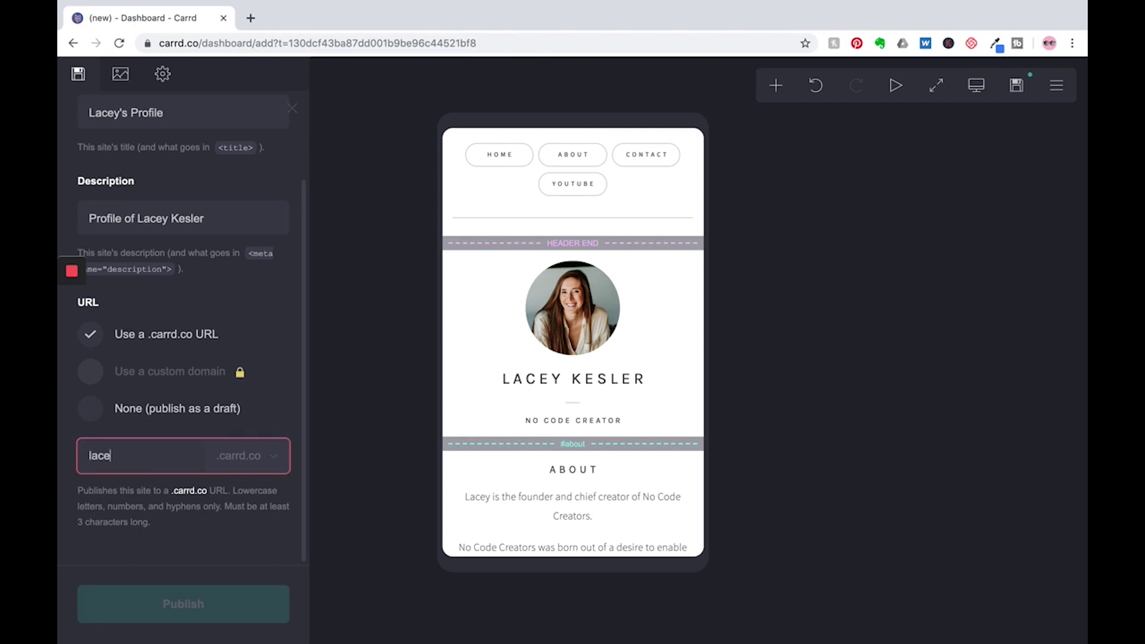
text(ysamazingwebsite)
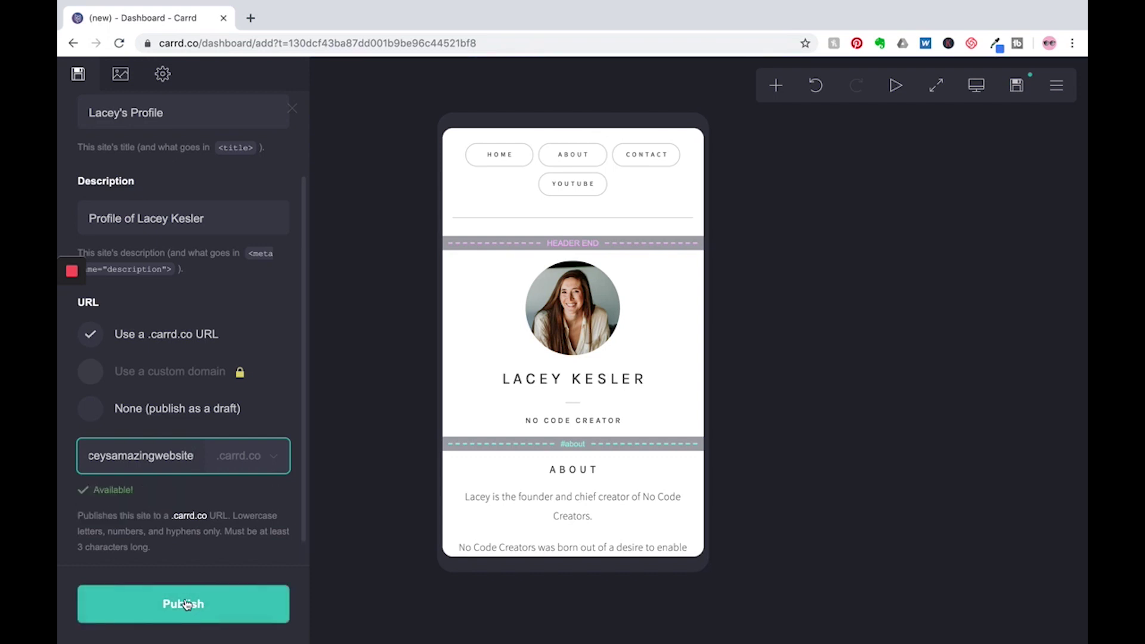
click(184, 605)
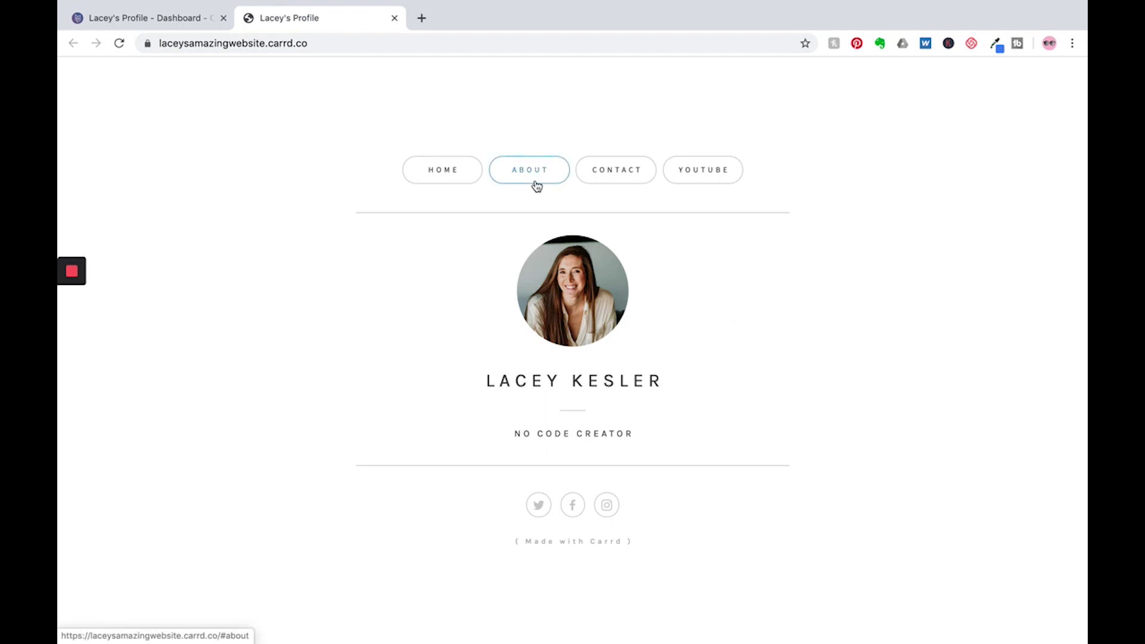
- On the live site, jump through the About, Contact and YouTube sections
click(536, 185)
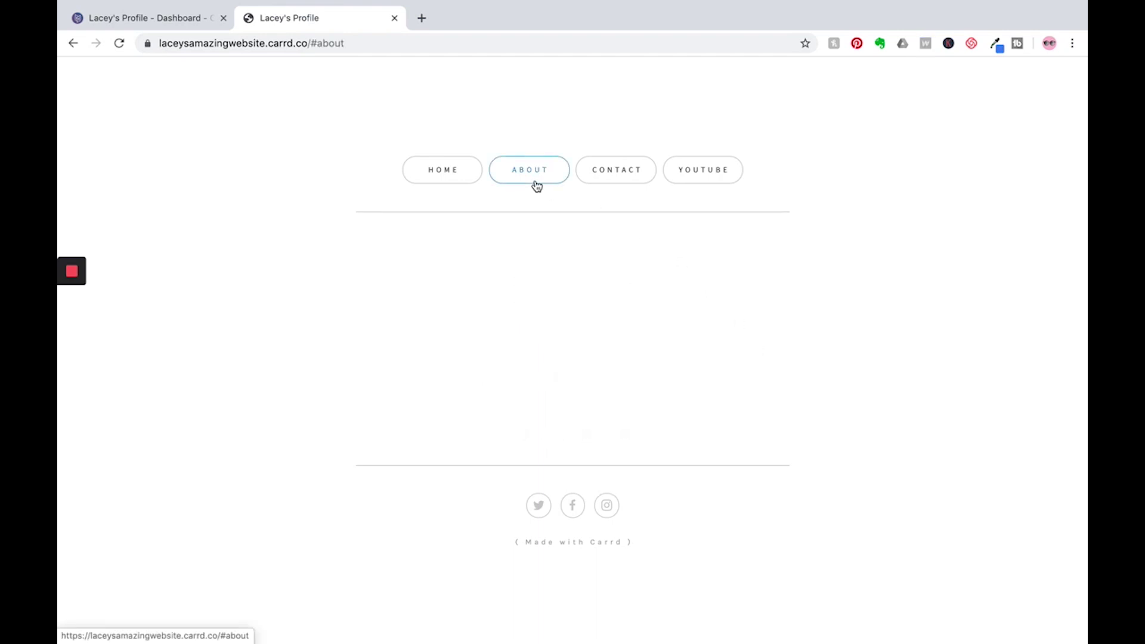
click(632, 184)
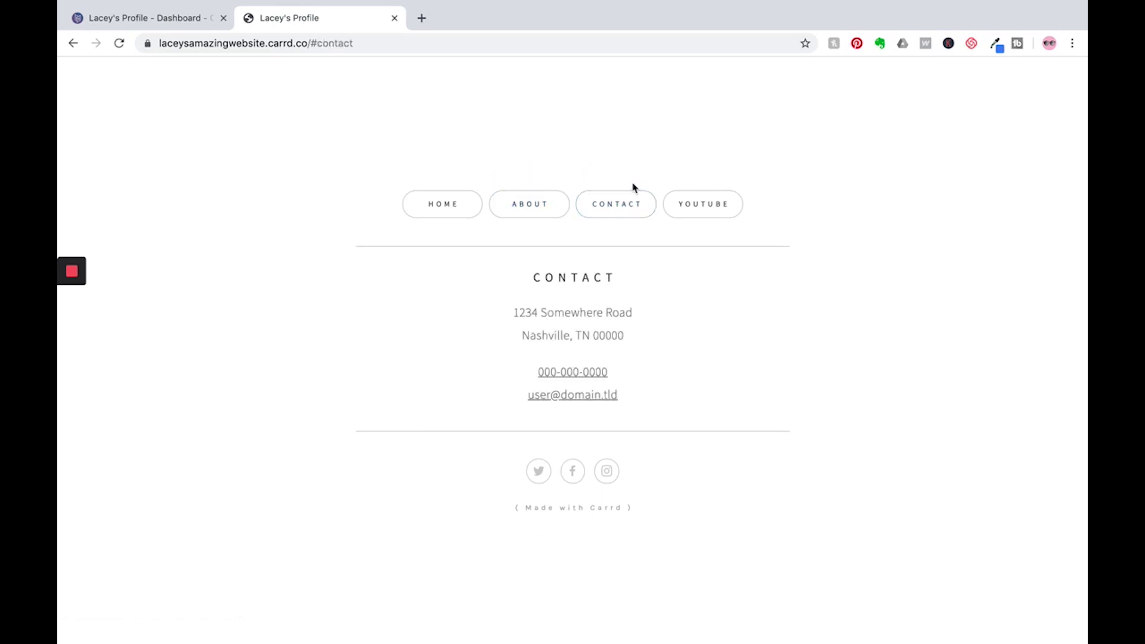
click(695, 205)
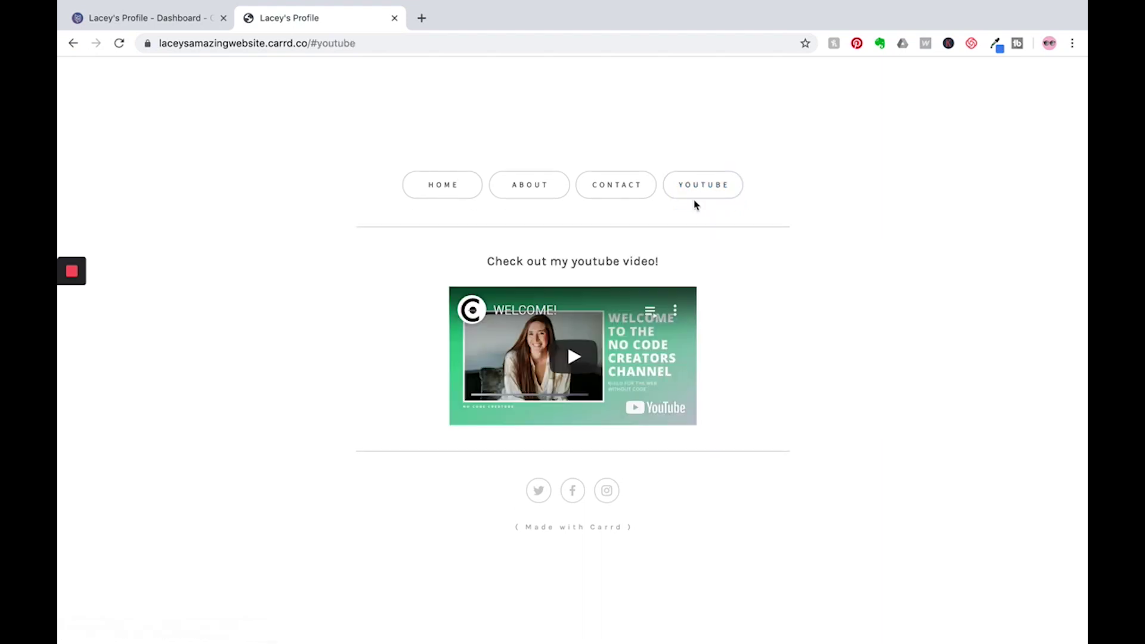